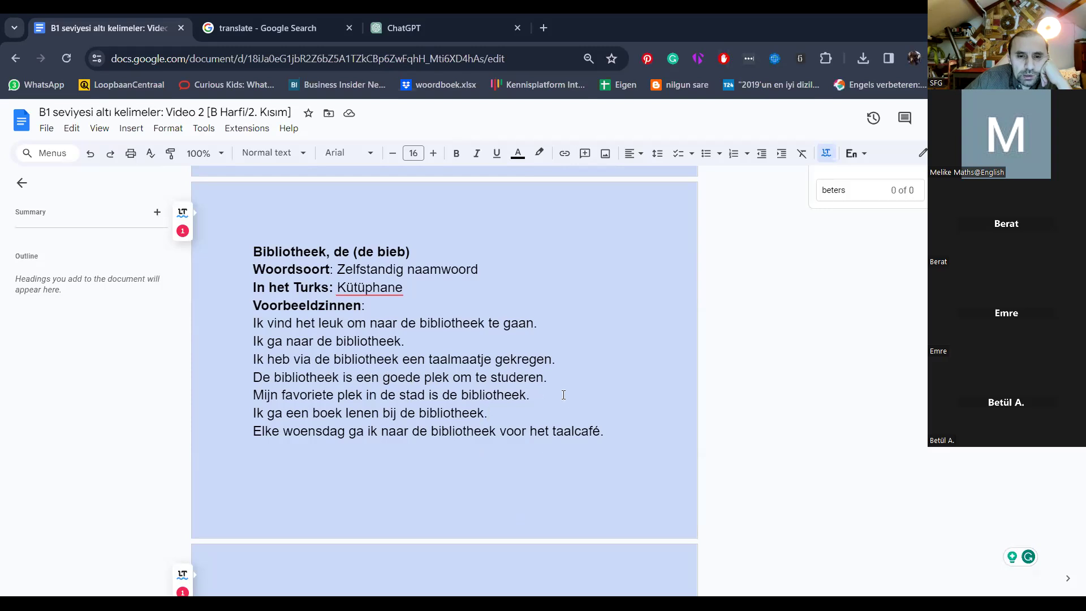
# Step: Copy the example sentence "Ik ga een boek lenen bij de bibliotheek." from the Bibliotheek entry
pyautogui.scroll(-2, 567, 399)
pyautogui.scroll(2, 568, 400)
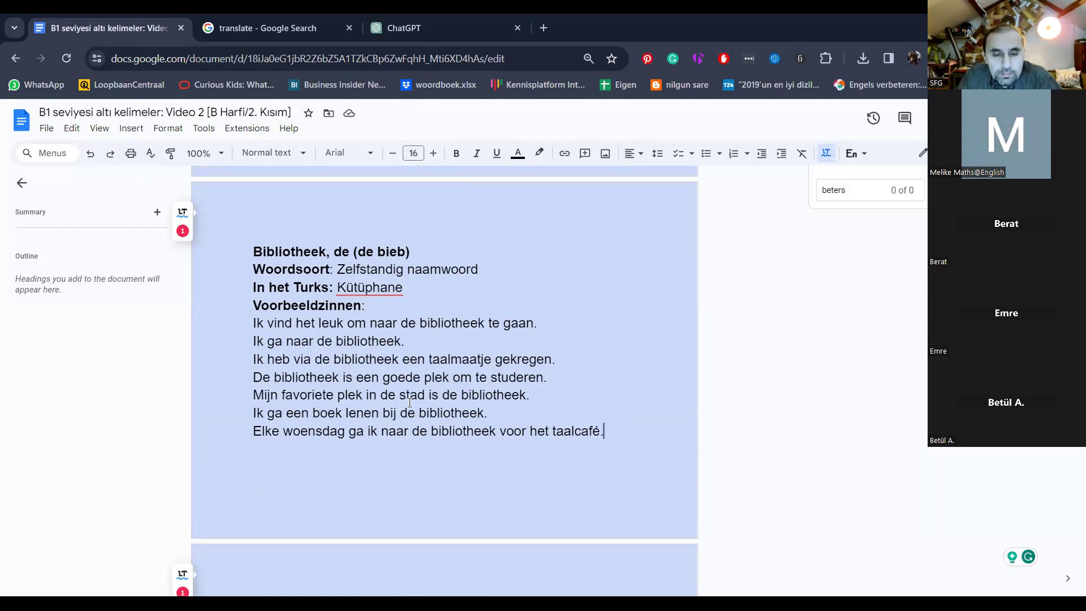
pyautogui.click(346, 416)
pyautogui.moveTo(253, 414); pyautogui.dragTo(488, 412)
pyautogui.hotkey('ctrl', 'c')
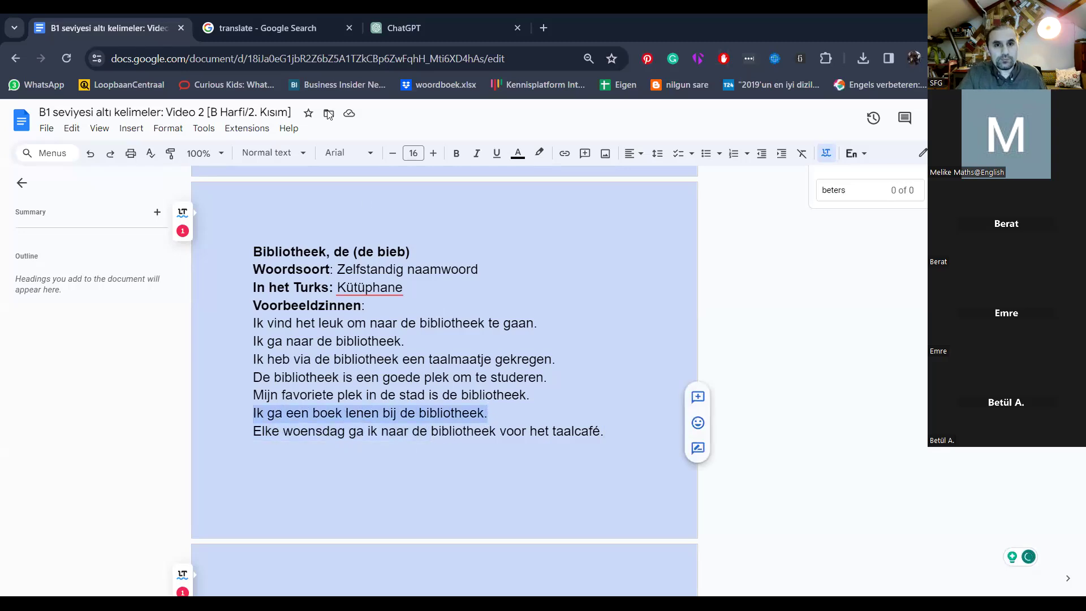
# Step: Switch to ChatGPT and ask "Klopt deze? Ik ga een boek lenen bij de bibliotheek." with the copied sentence
pyautogui.click(390, 31)
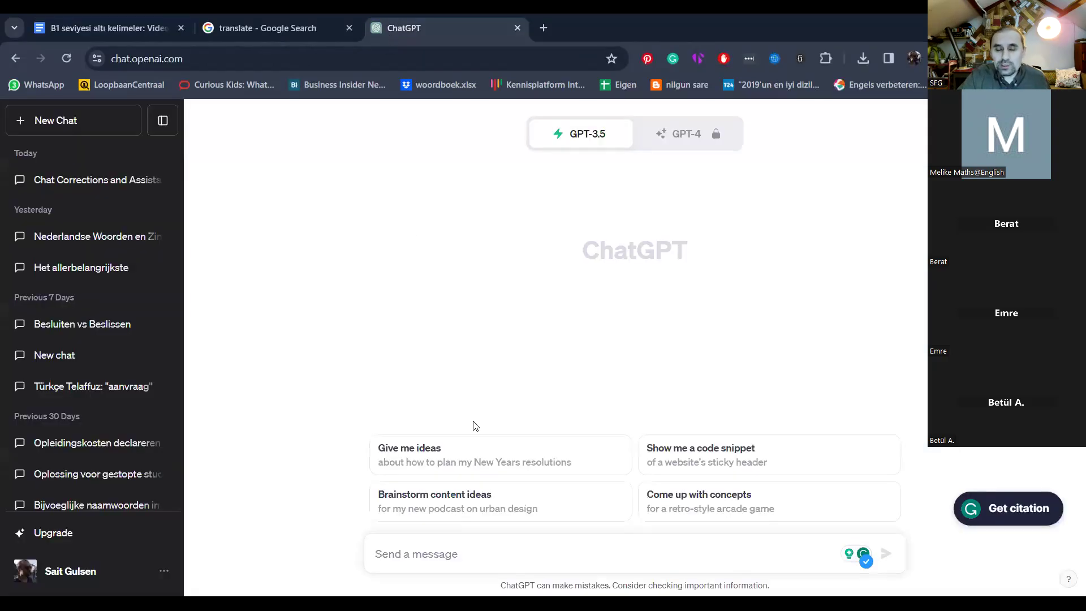
pyautogui.write('K')
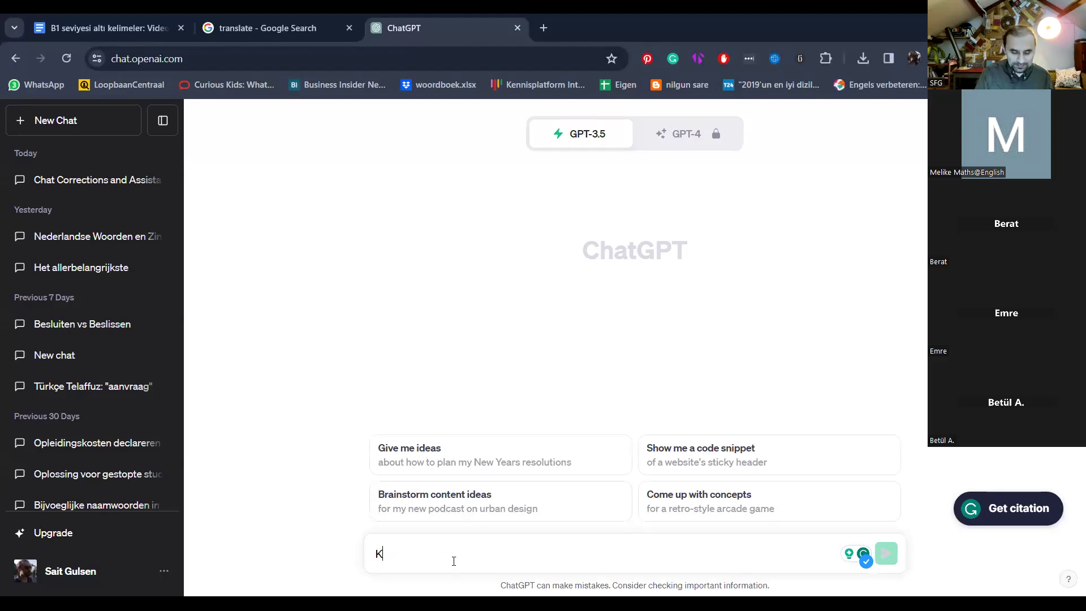
pyautogui.write('lopt deze')
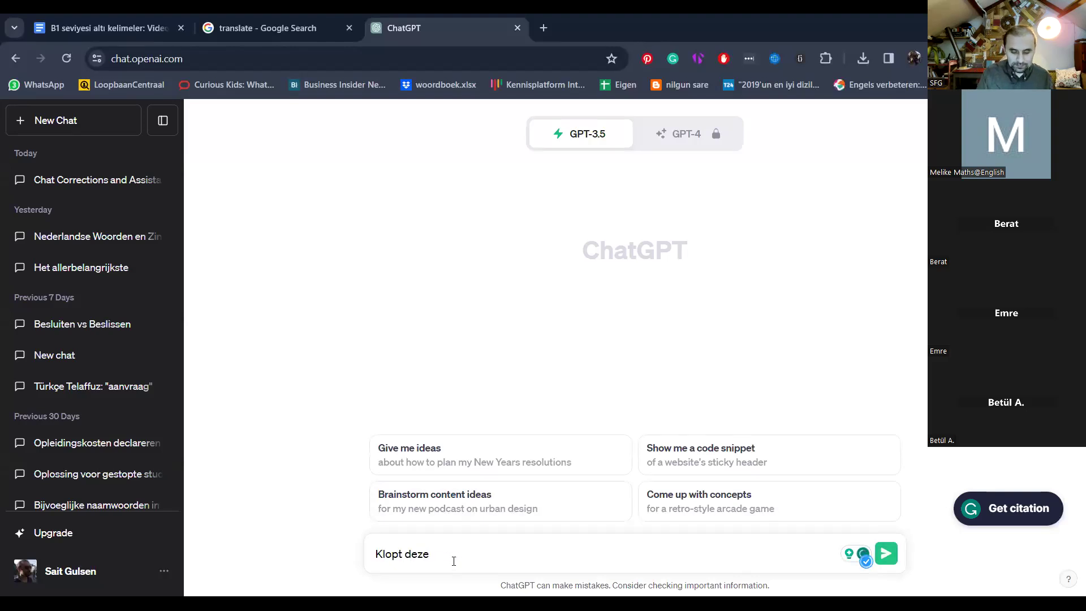
pyautogui.write('?')
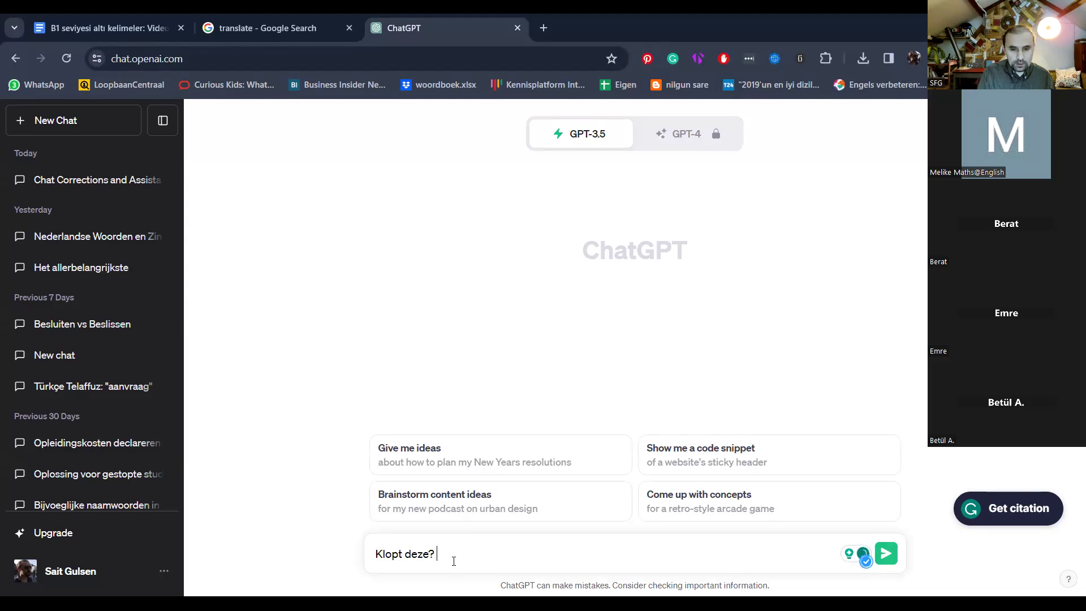
pyautogui.hotkey('ctrl', 'v')
pyautogui.press('Return')
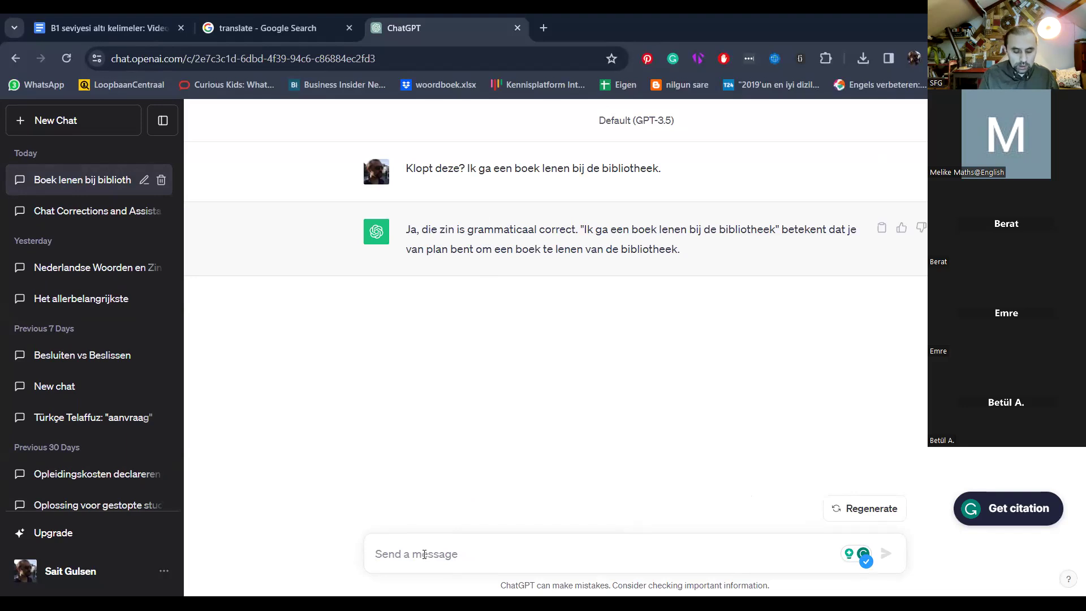
# Step: Send the follow-up question "Lenen of uitlenen?" in the same chat
pyautogui.write('Lenen o')
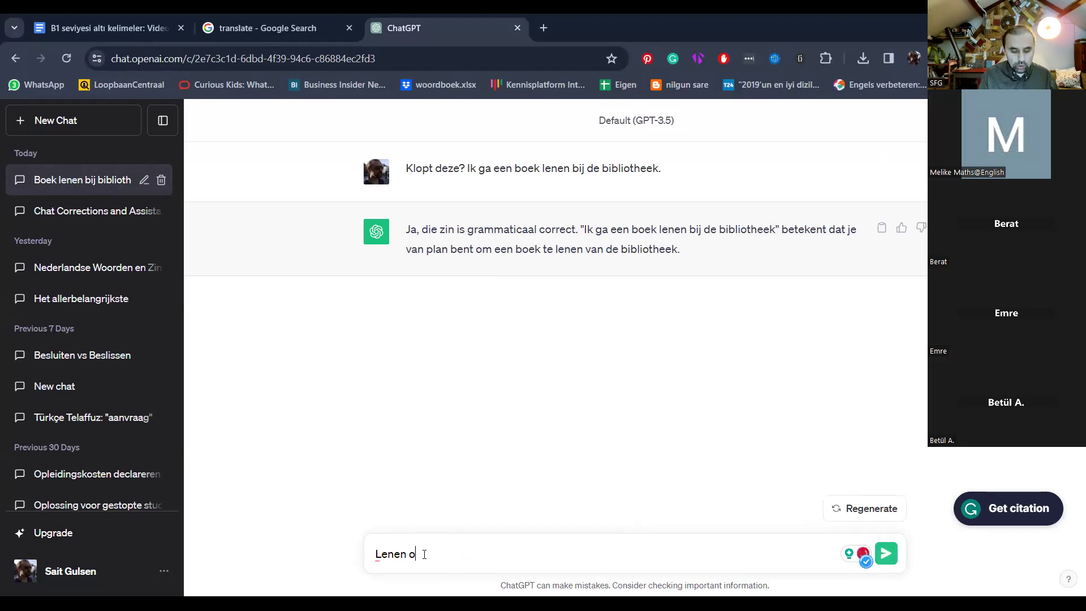
pyautogui.write('f uitlenen?')
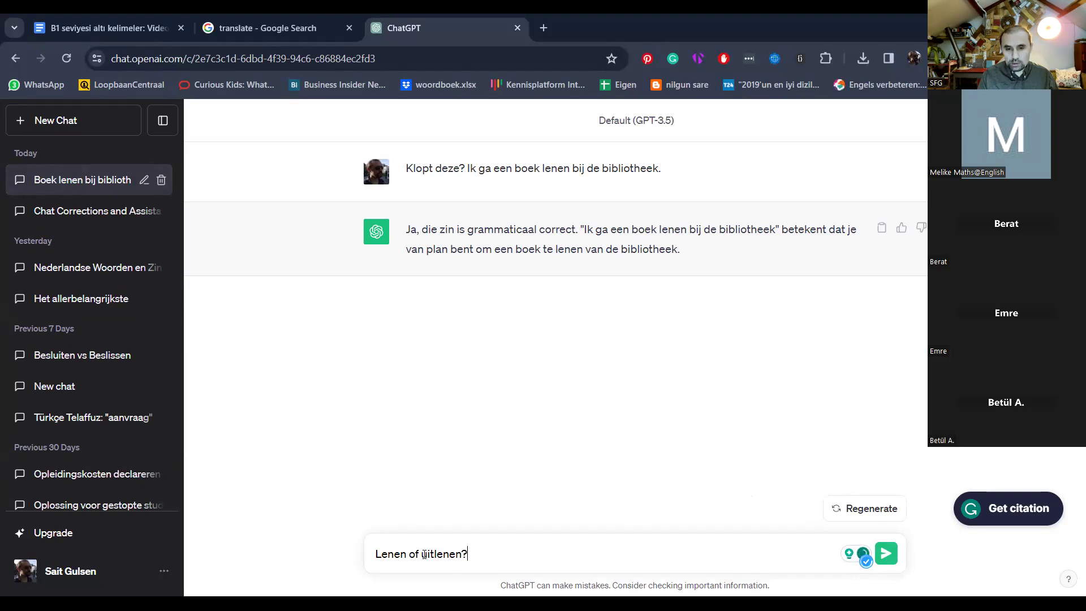
pyautogui.press('Return')
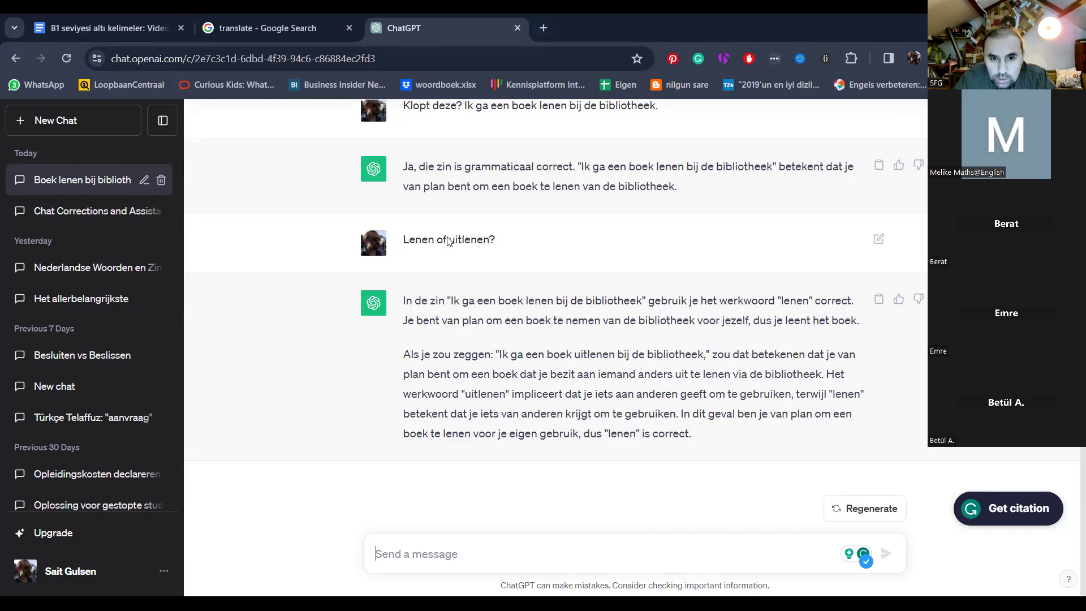
# Step: Copy the sentence "Ik ga een boek lenen bij de bibliotheek." from the first chat message and open bard.google.com in a new browser tab
pyautogui.scroll(2, 470, 235)
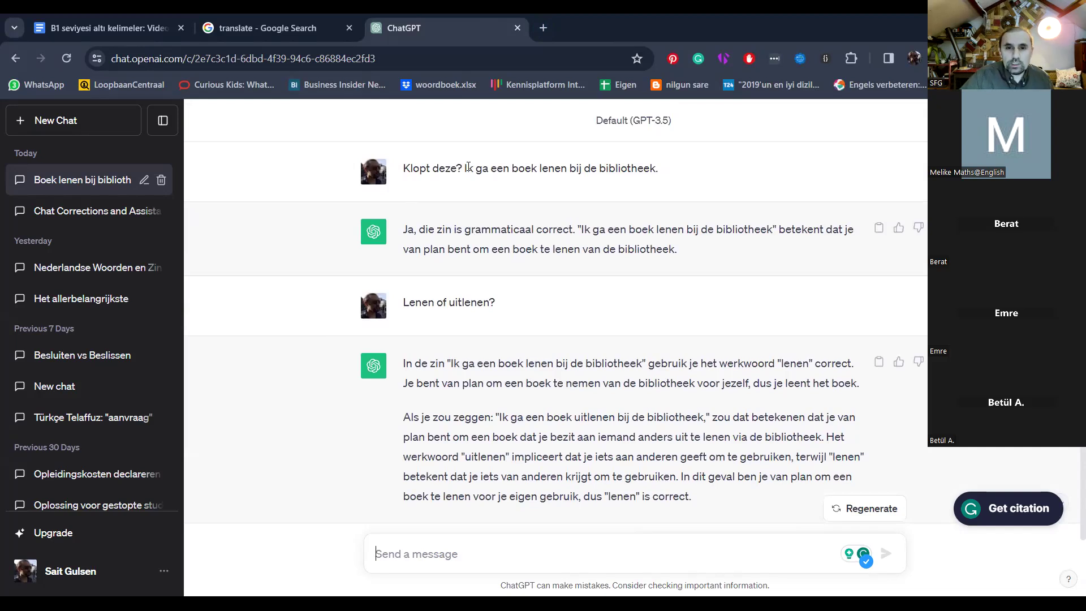
pyautogui.moveTo(465, 168); pyautogui.dragTo(666, 177)
pyautogui.hotkey('ctrl', 'c')
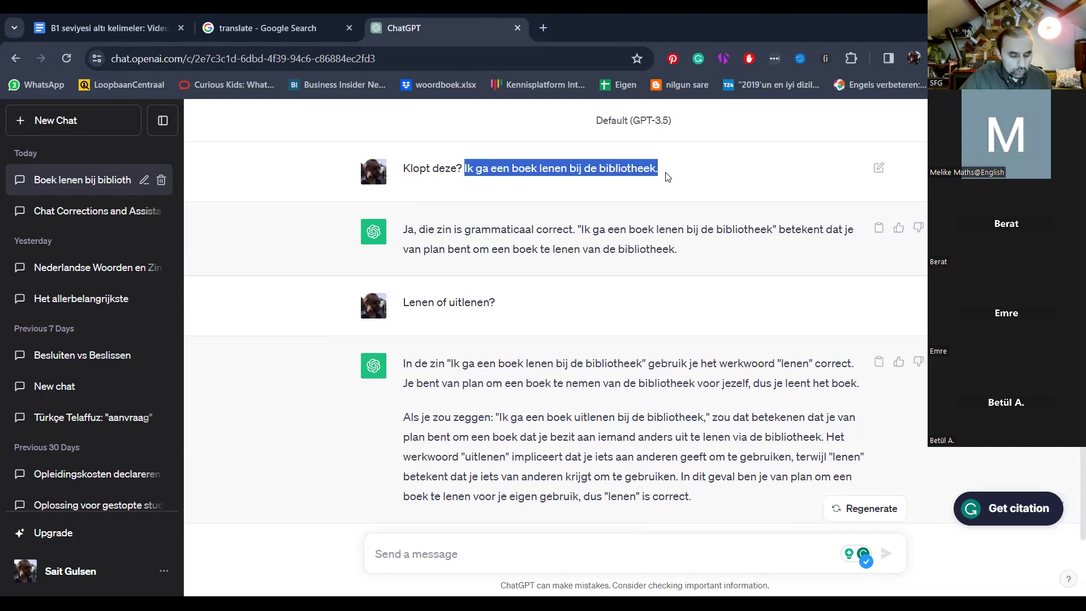
pyautogui.click(541, 28)
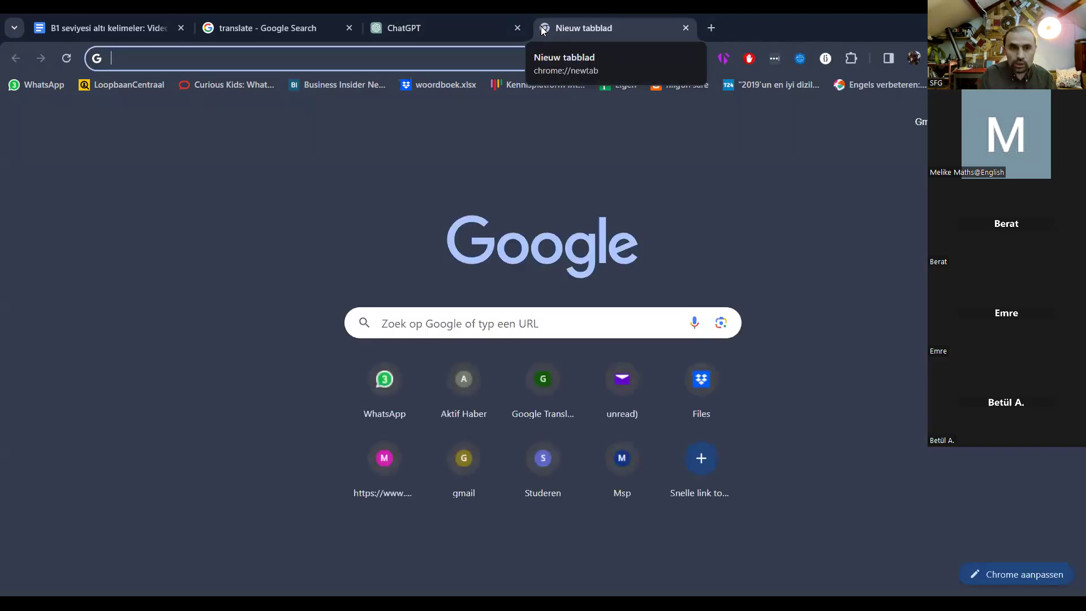
pyautogui.write('bard.google.com')
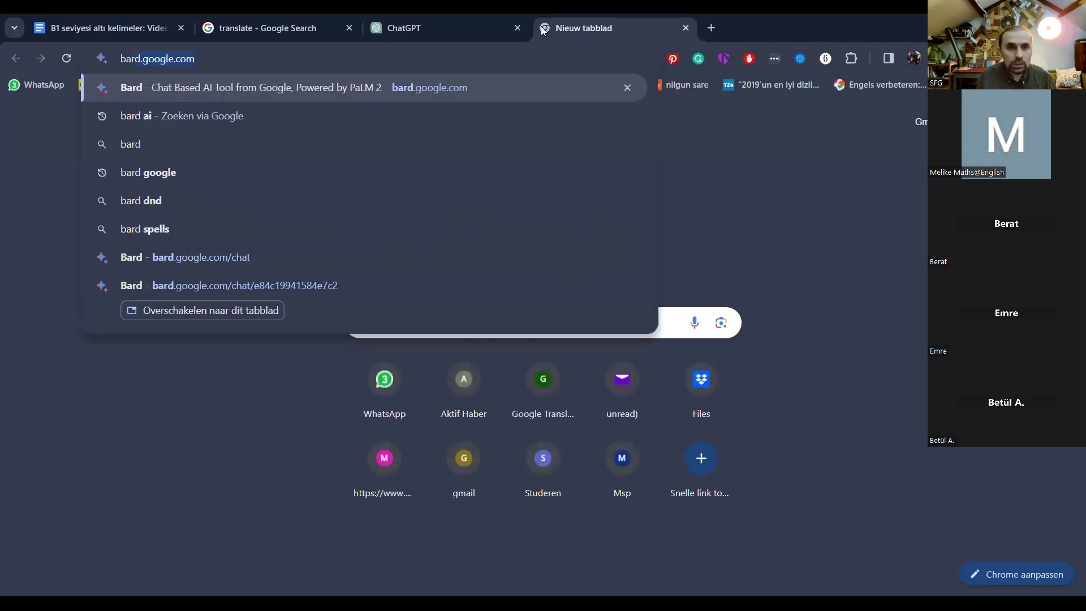
pyautogui.press('Return')
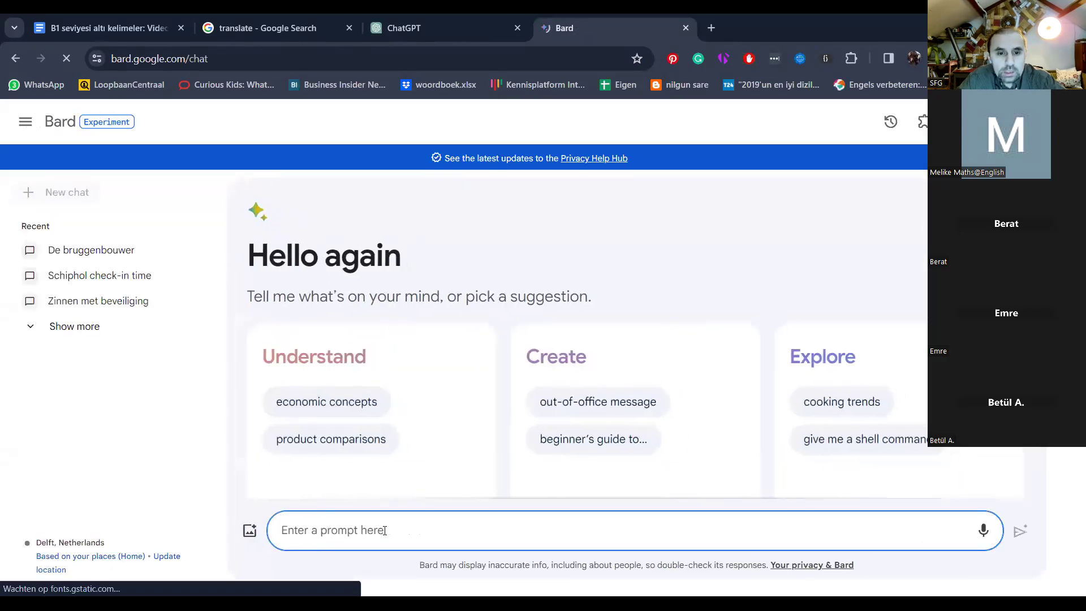
# Step: Ask Bard "Wat betekent Ik ga een boek uitlenen bij de bibliotheek.", changing lenen to uitlenen in the pasted sentence
pyautogui.write('Wat')
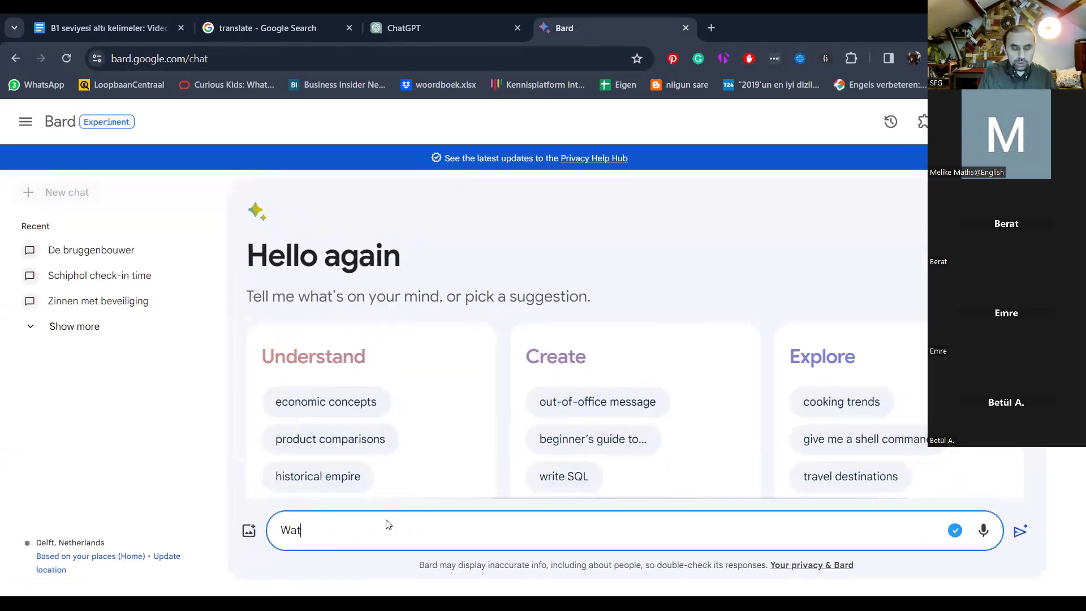
pyautogui.write(' betekent')
pyautogui.hotkey('ctrl', 'v')
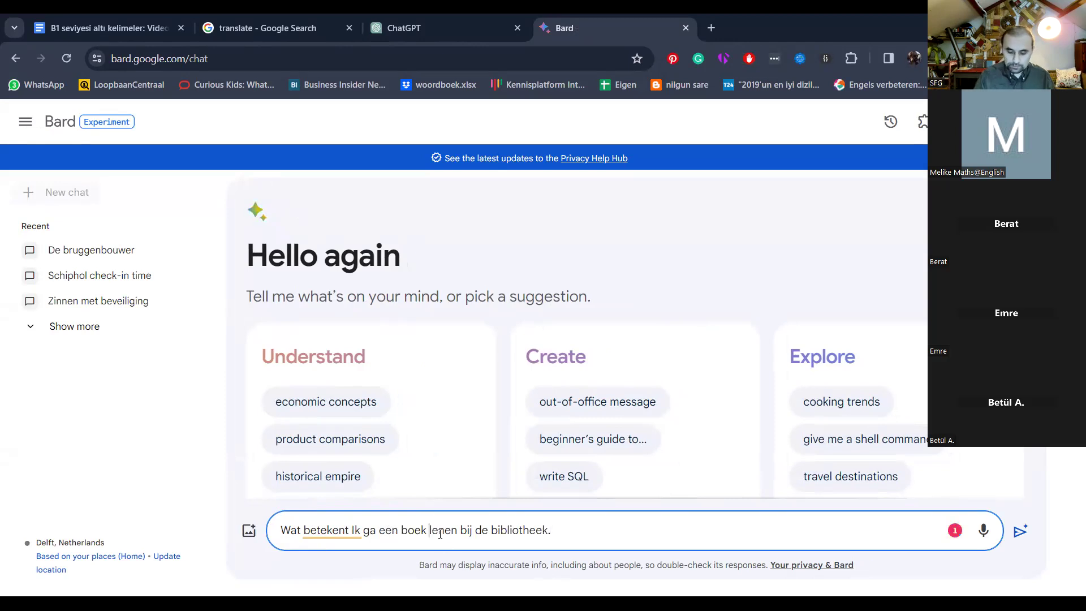
pyautogui.write('uit')
pyautogui.press('Return')
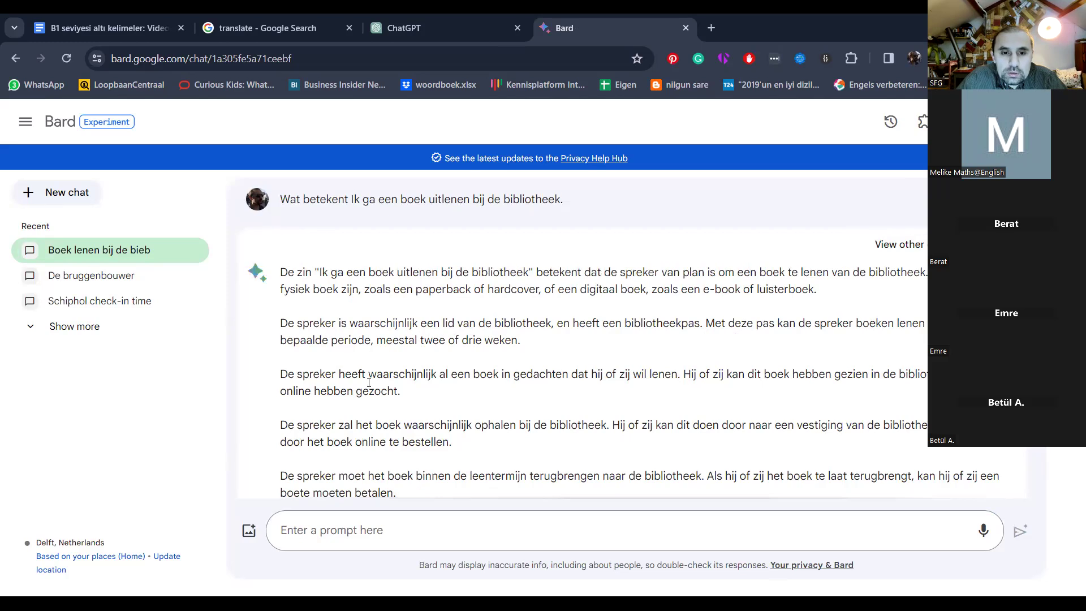
# Step: Read through Bard's explanation and send the follow-up question "Kan het ook: Ik ga een boek lenen bij de bibliotheek."
pyautogui.scroll(-1, 369, 385)
pyautogui.scroll(-3, 369, 385)
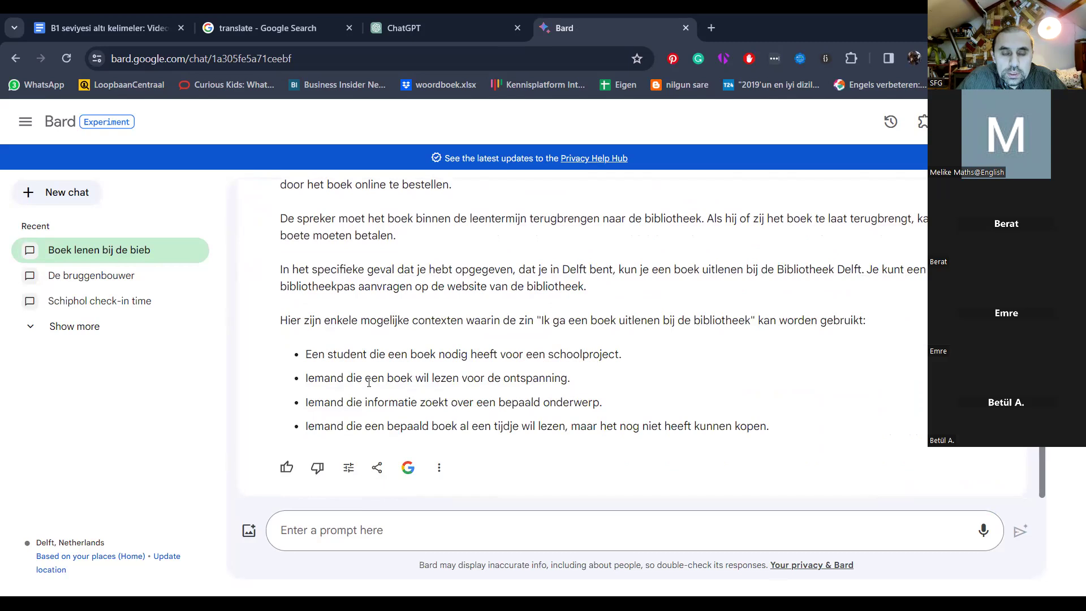
pyautogui.scroll(2, 310, 301)
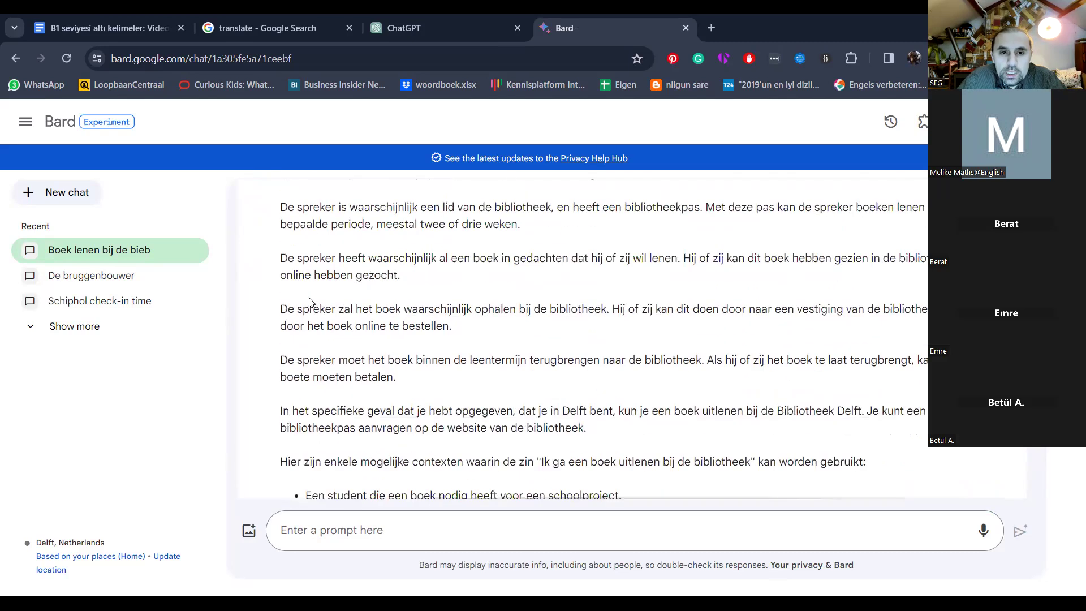
pyautogui.scroll(2, 310, 301)
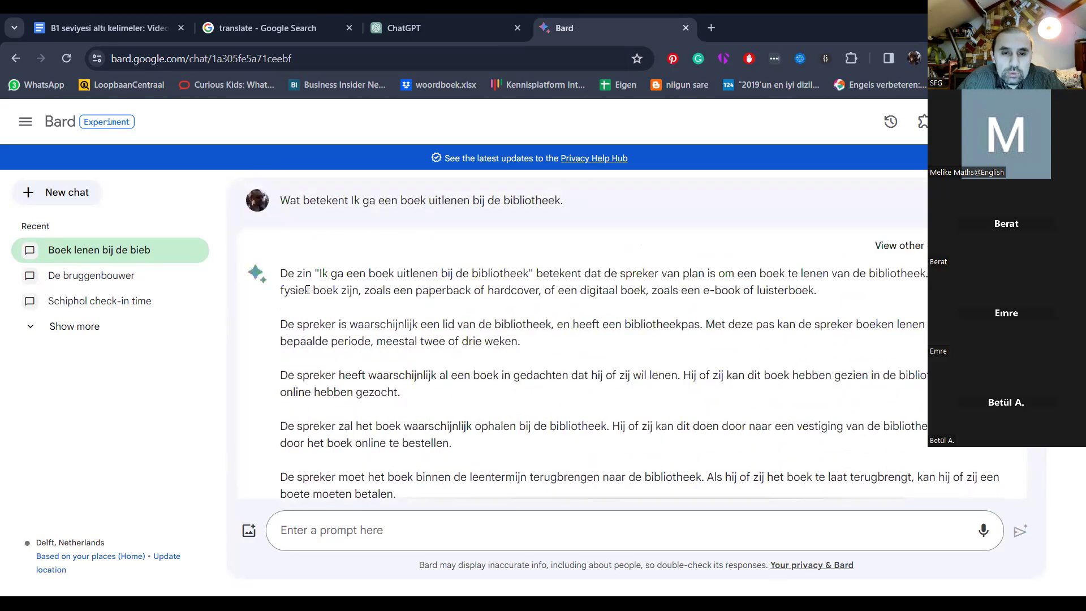
pyautogui.click(358, 532)
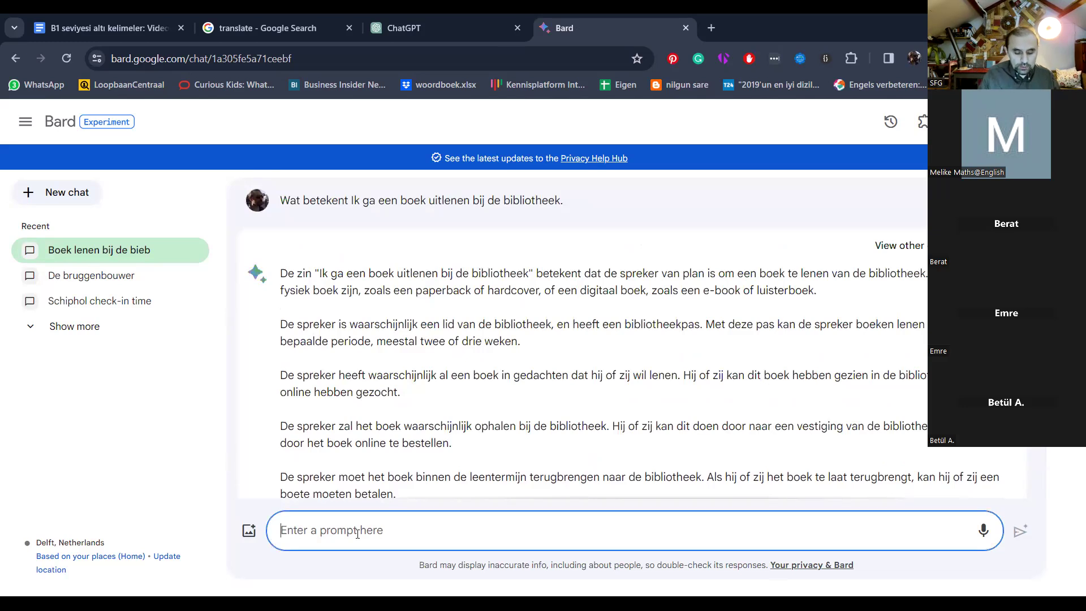
pyautogui.write('Kan het ook')
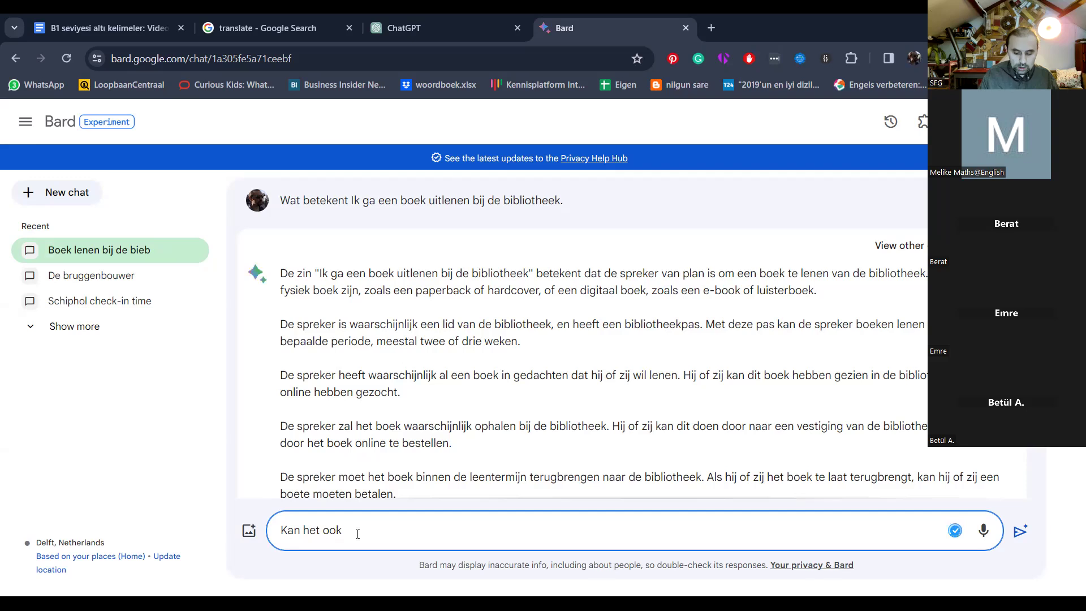
pyautogui.hotkey('ctrl', 'v')
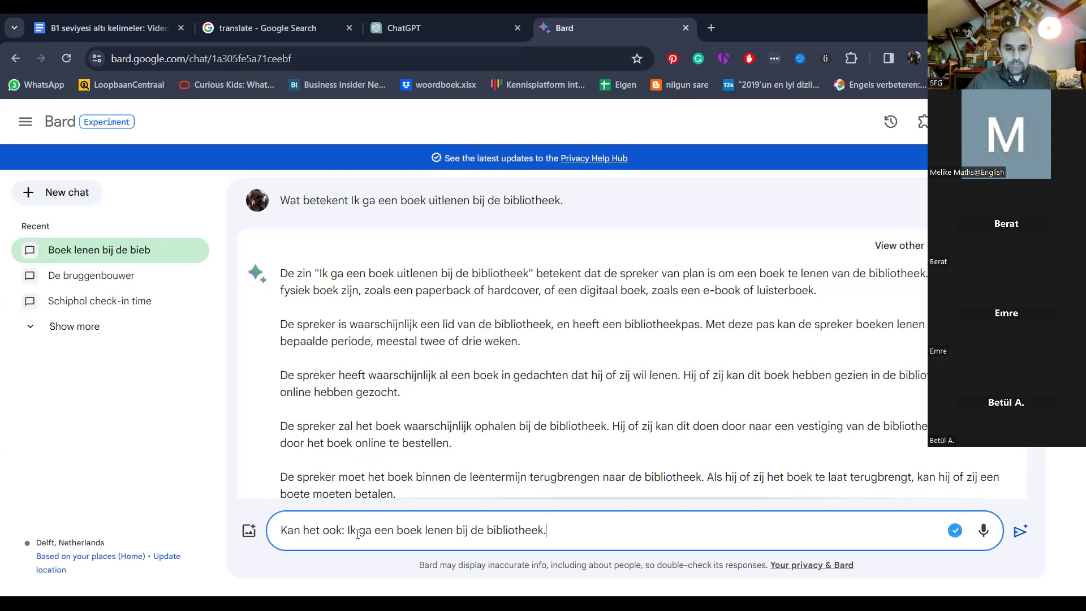
pyautogui.press('Return')
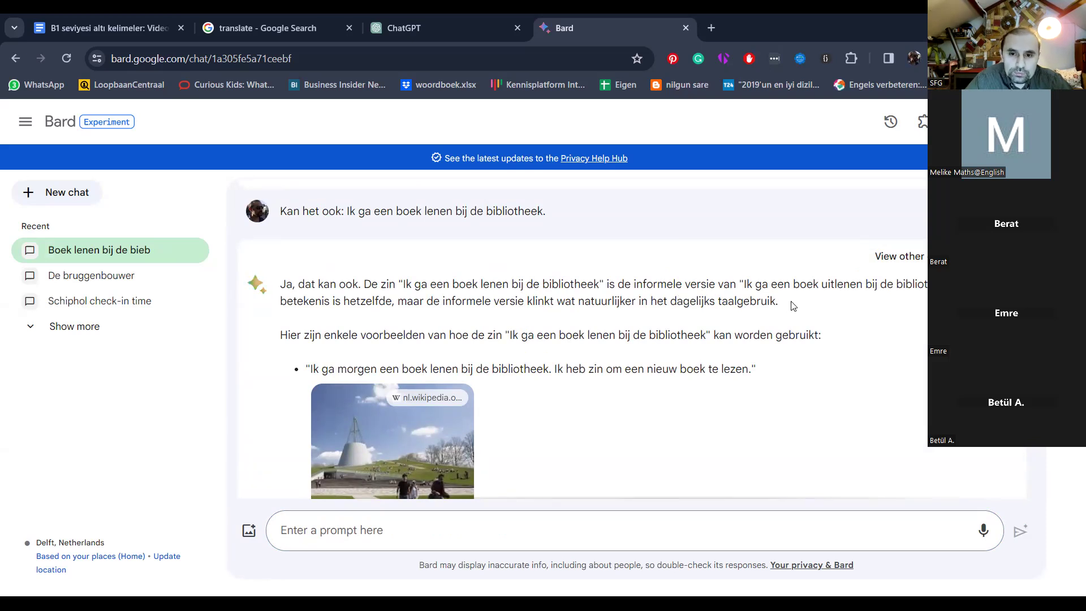
pyautogui.scroll(-3, 631, 368)
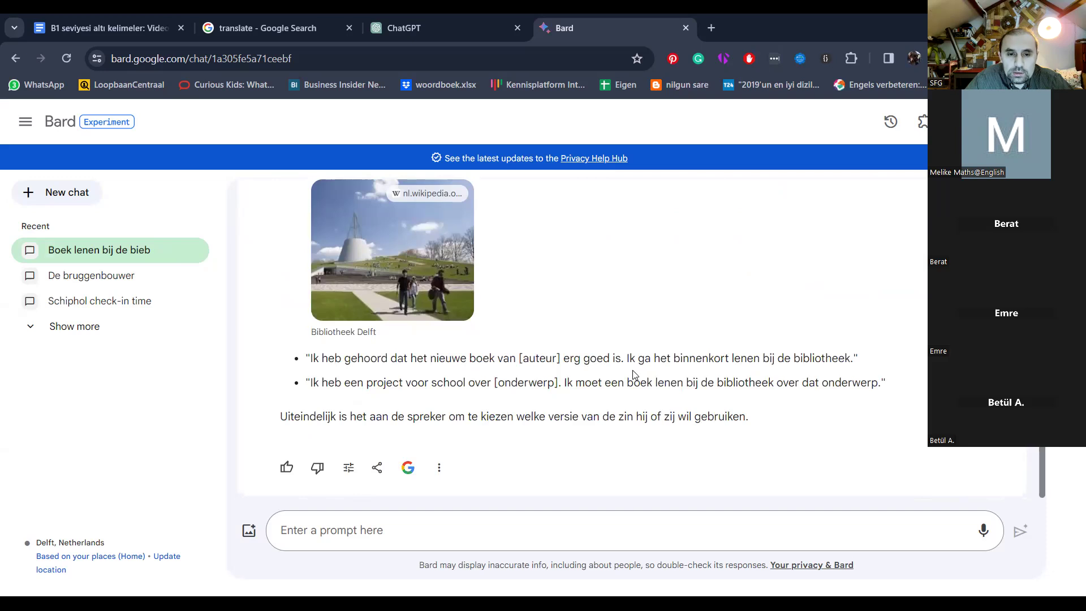
pyautogui.scroll(3, 633, 374)
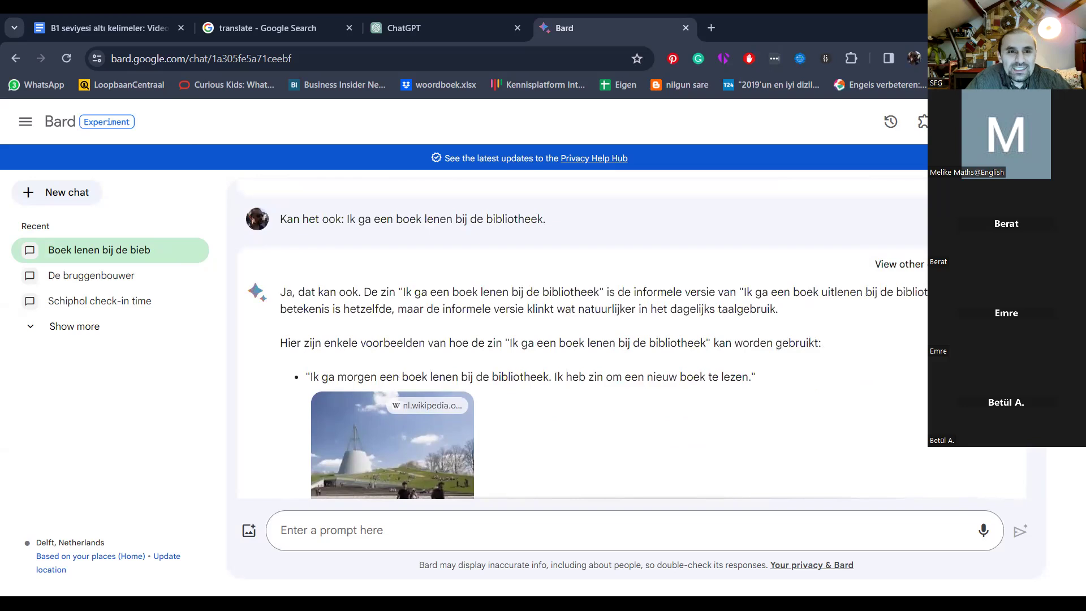
# Step: Return to the word list in Google Docs and delete the Synoniemen line from the Bidden entry
pyautogui.hotkey('ctrl', '1')
pyautogui.scroll(-5, 327, 342)
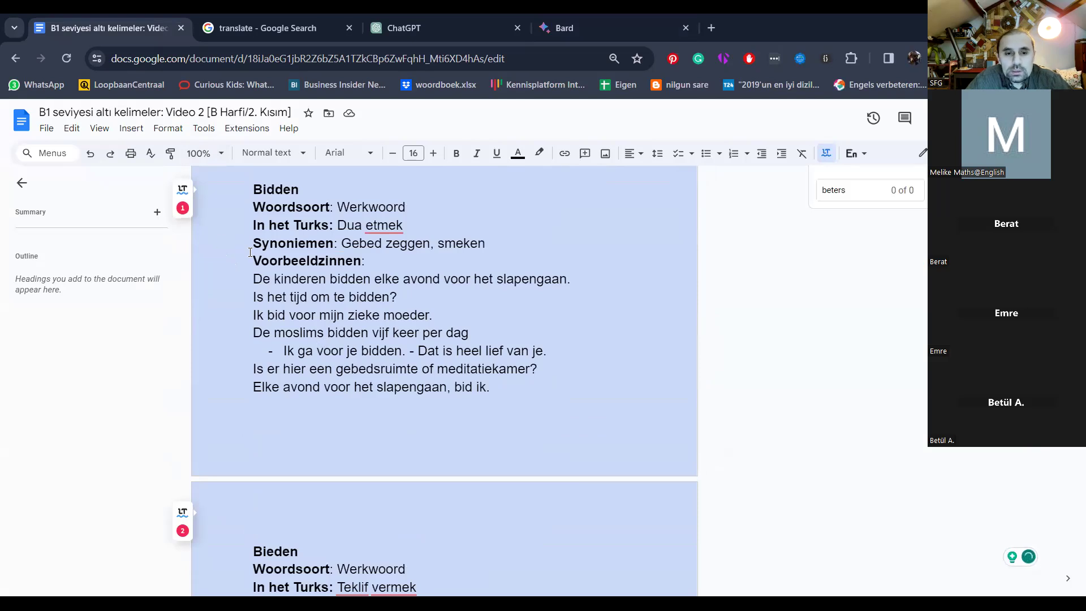
pyautogui.scroll(-5, 316, 347)
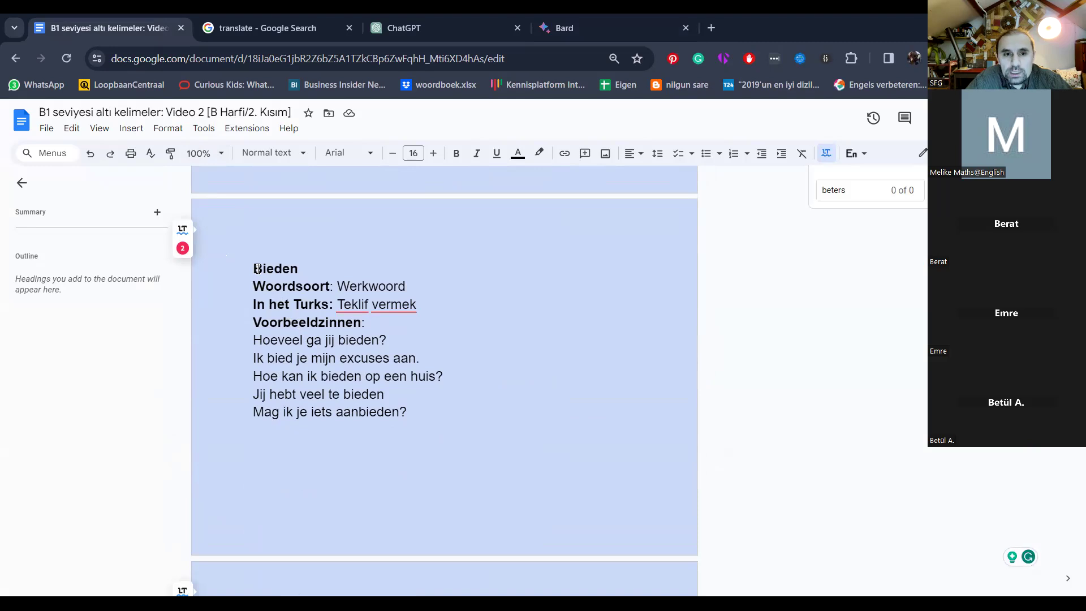
pyautogui.scroll(-7, 258, 269)
pyautogui.scroll(1, 258, 268)
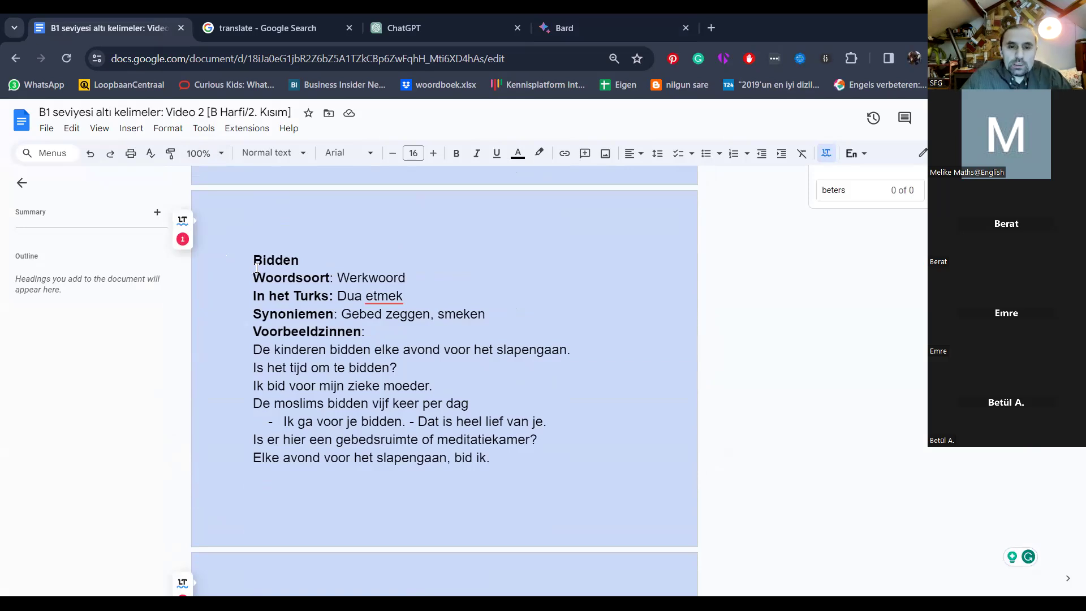
pyautogui.tripleClick(356, 314)
pyautogui.press('BackSpace')
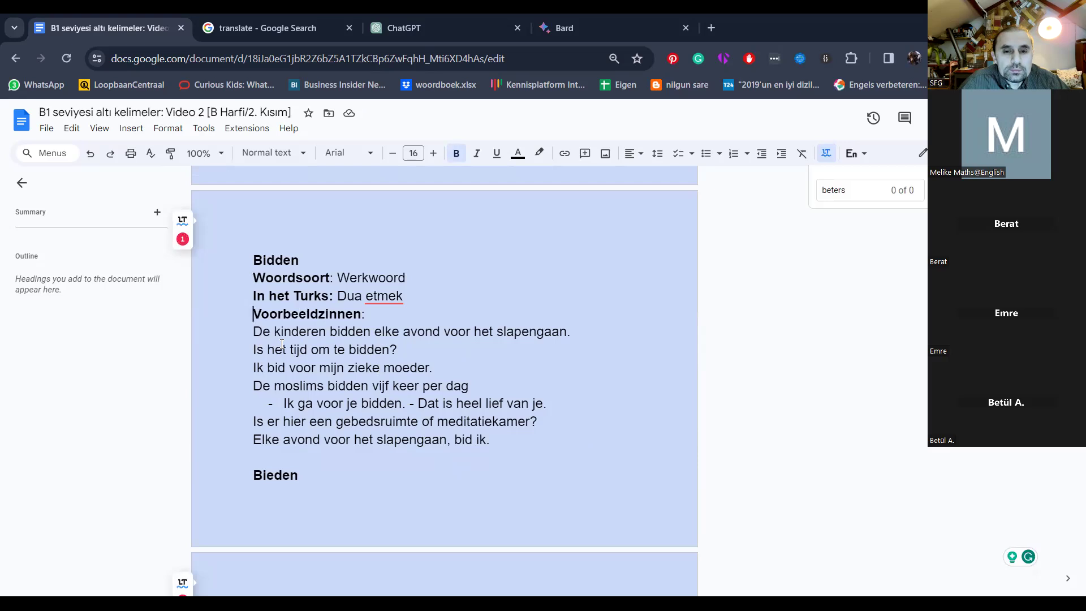
pyautogui.click(581, 331)
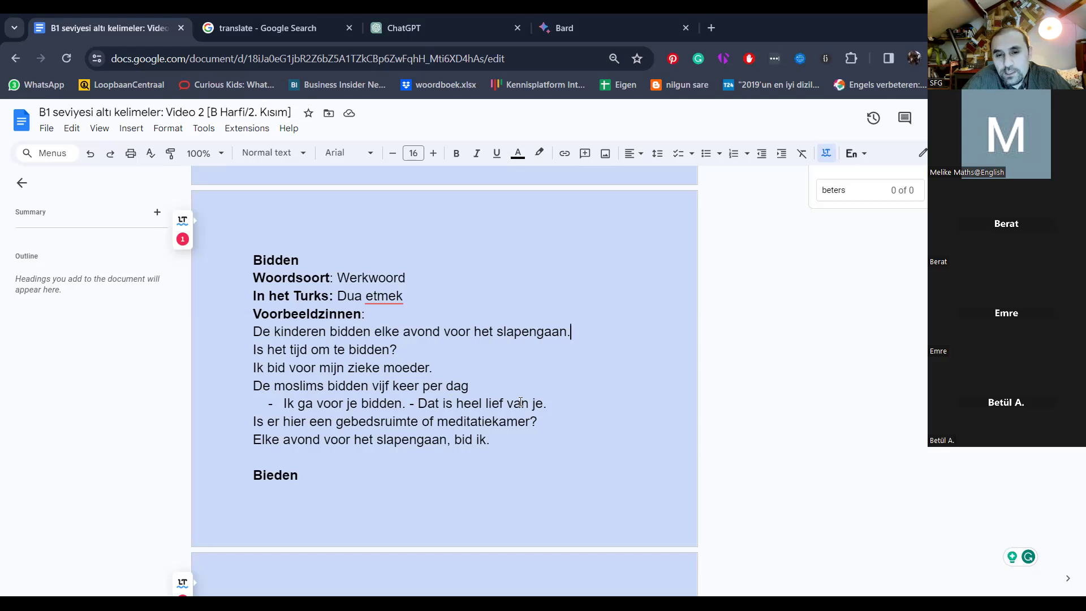
pyautogui.click(574, 412)
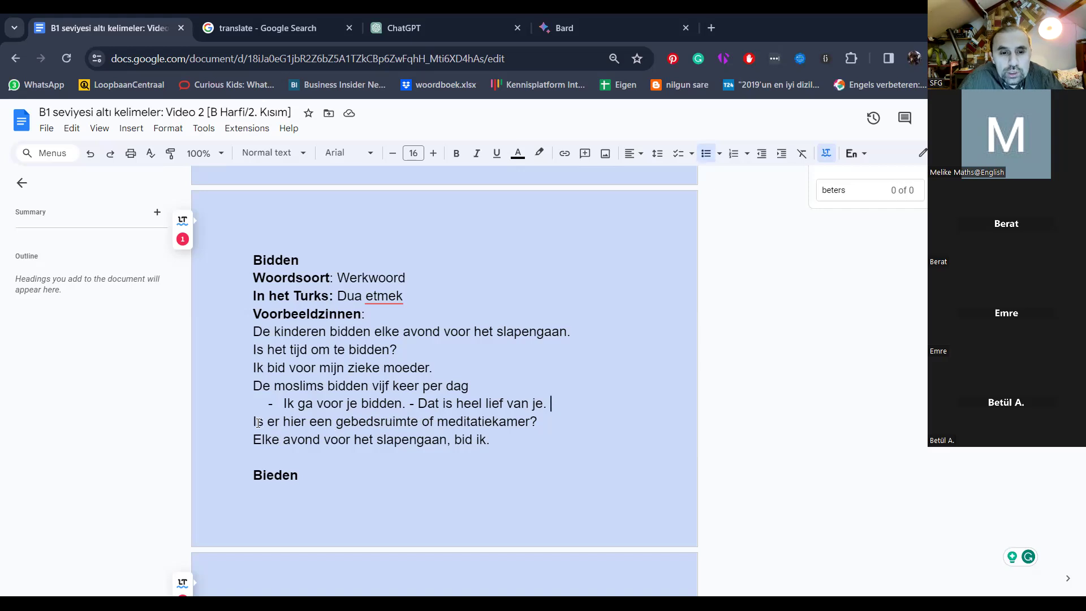
pyautogui.moveTo(258, 423); pyautogui.dragTo(544, 405)
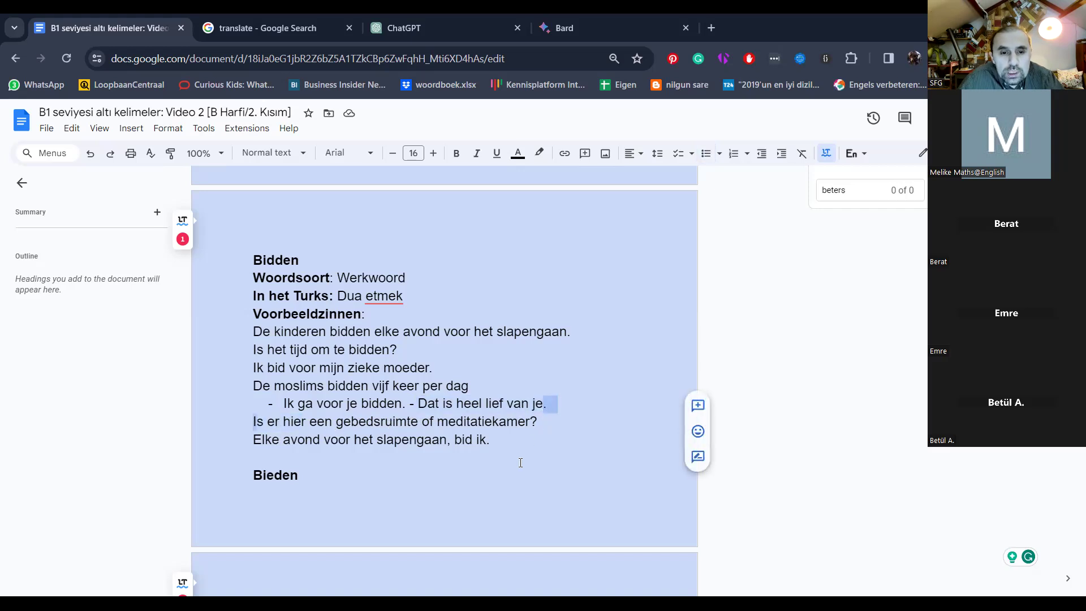
pyautogui.click(405, 456)
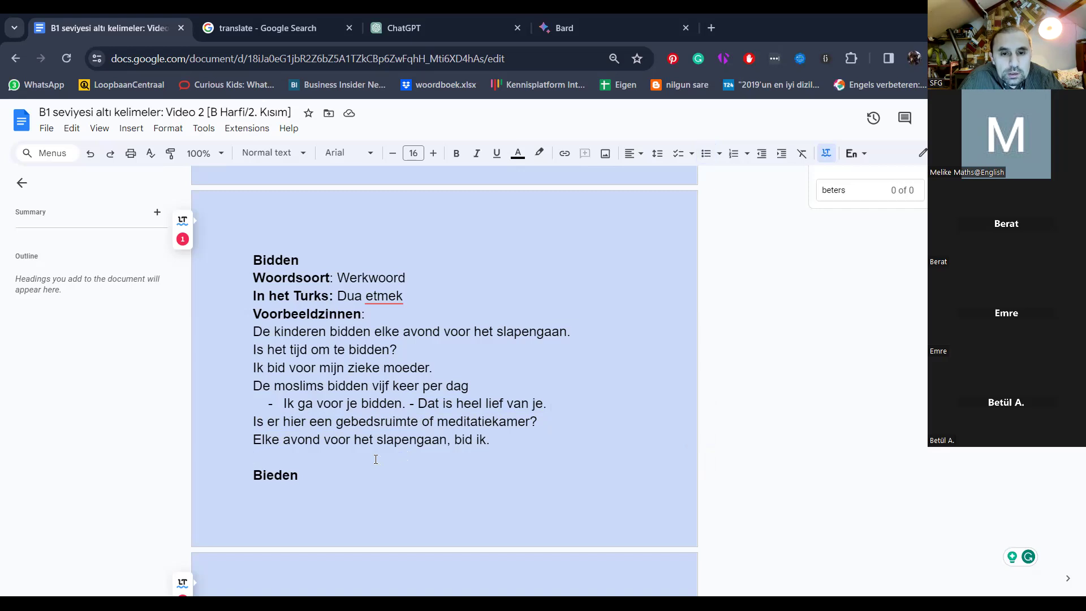
# Step: Insert a page break before the Bieden heading so that entry starts on its own page
pyautogui.click(496, 440)
pyautogui.click(255, 478)
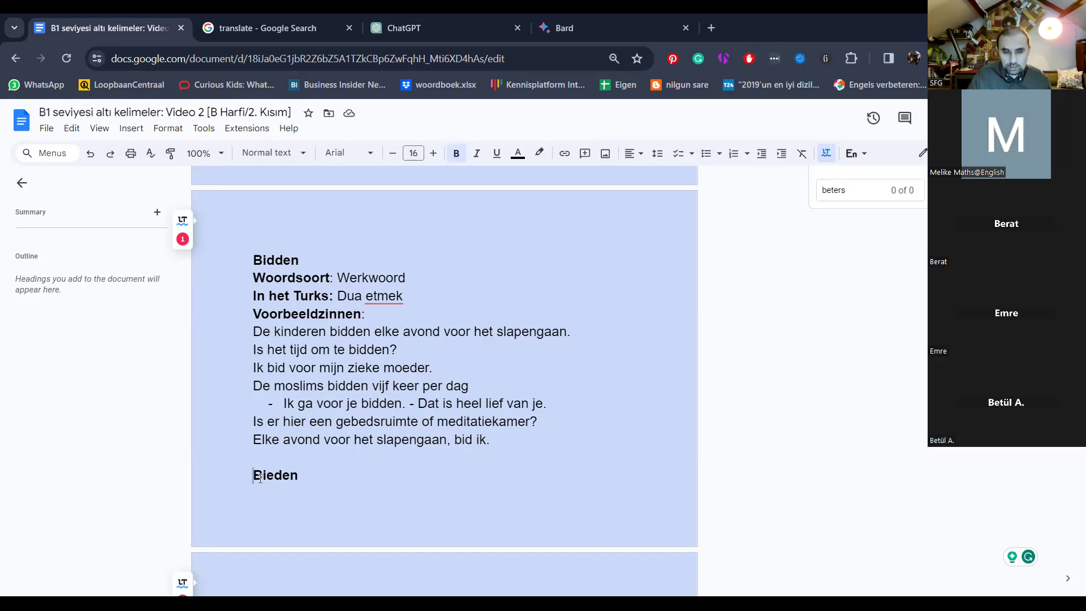
pyautogui.hotkey('ctrl', 'Return')
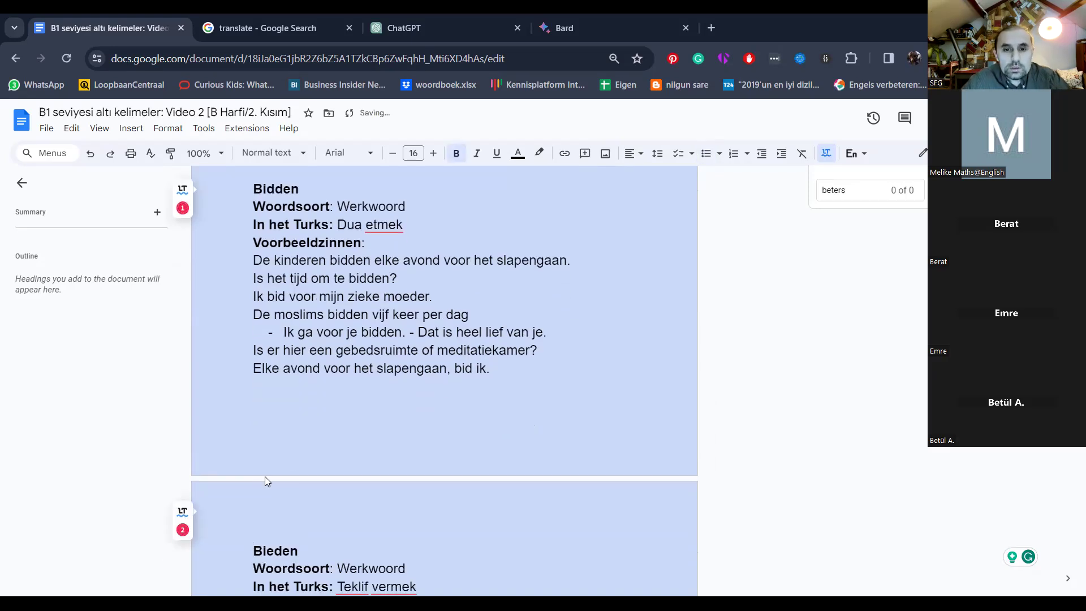
pyautogui.scroll(-4, 265, 476)
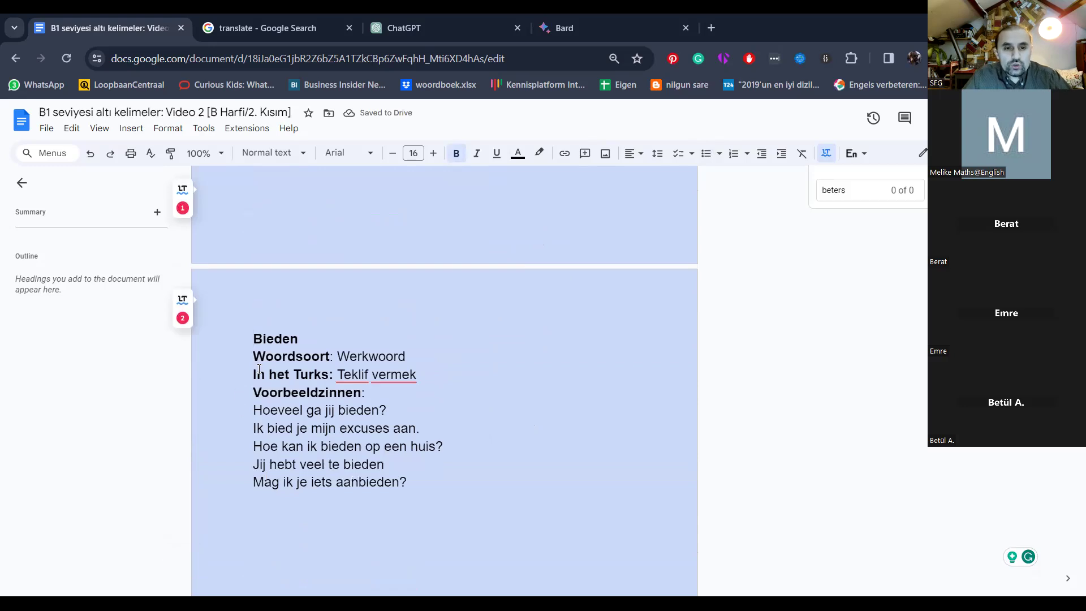
# Step: Extend the Bieden heading to read "Bieden/Aanbieden"
pyautogui.scroll(-1, 260, 369)
pyautogui.scroll(-5, 258, 369)
pyautogui.scroll(6, 248, 374)
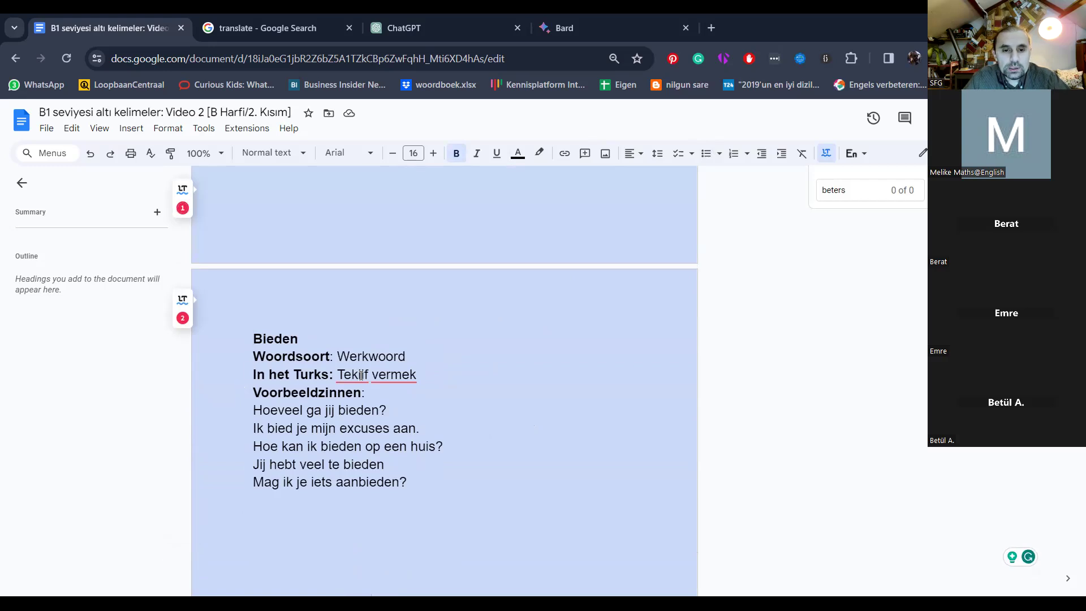
pyautogui.click(323, 336)
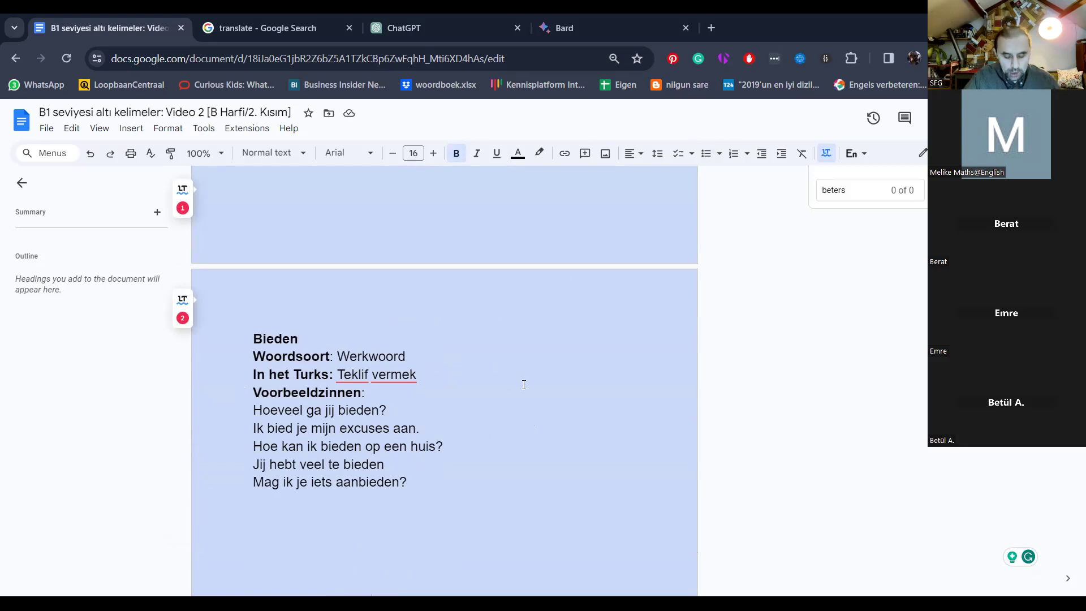
pyautogui.write('/Aan')
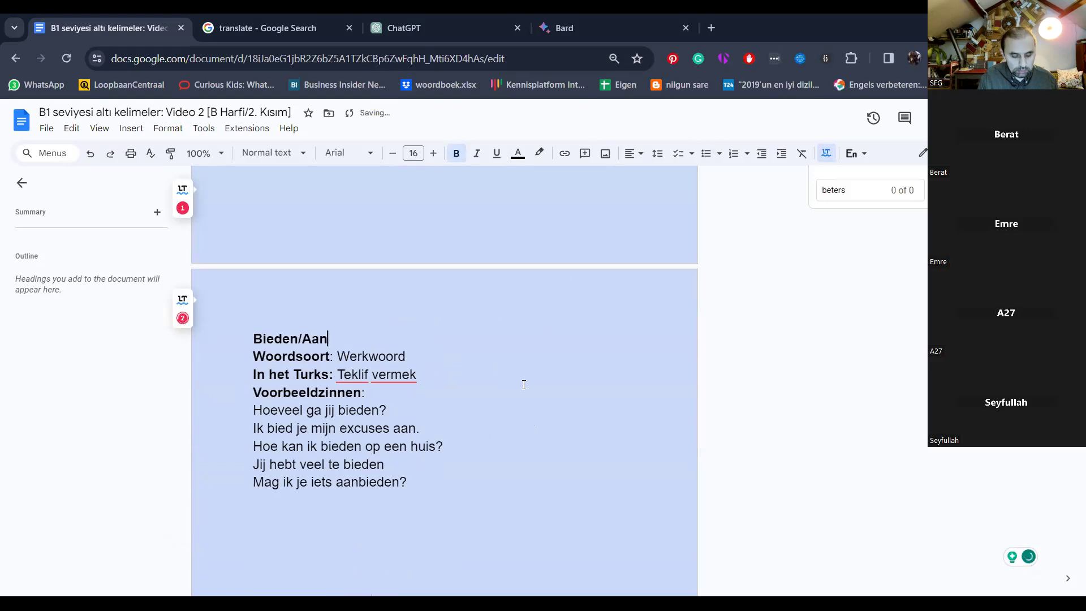
pyautogui.write('bieden')
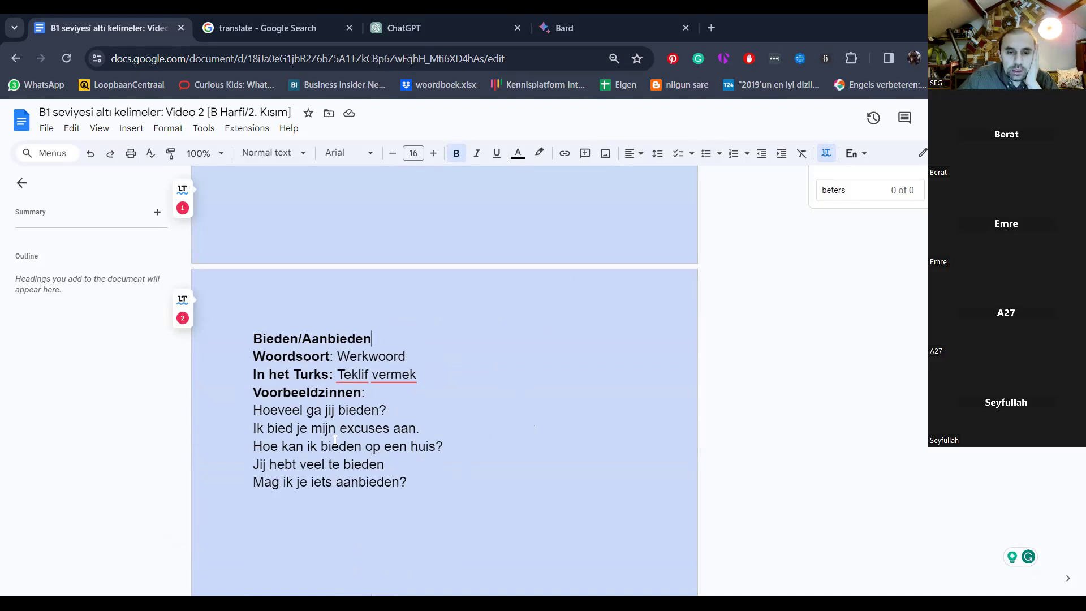
# Step: Go through the Bieden/Aanbieden example sentences and add a full stop after "Jij hebt veel te bieden"
pyautogui.click(428, 428)
pyautogui.moveTo(429, 428); pyautogui.dragTo(253, 429)
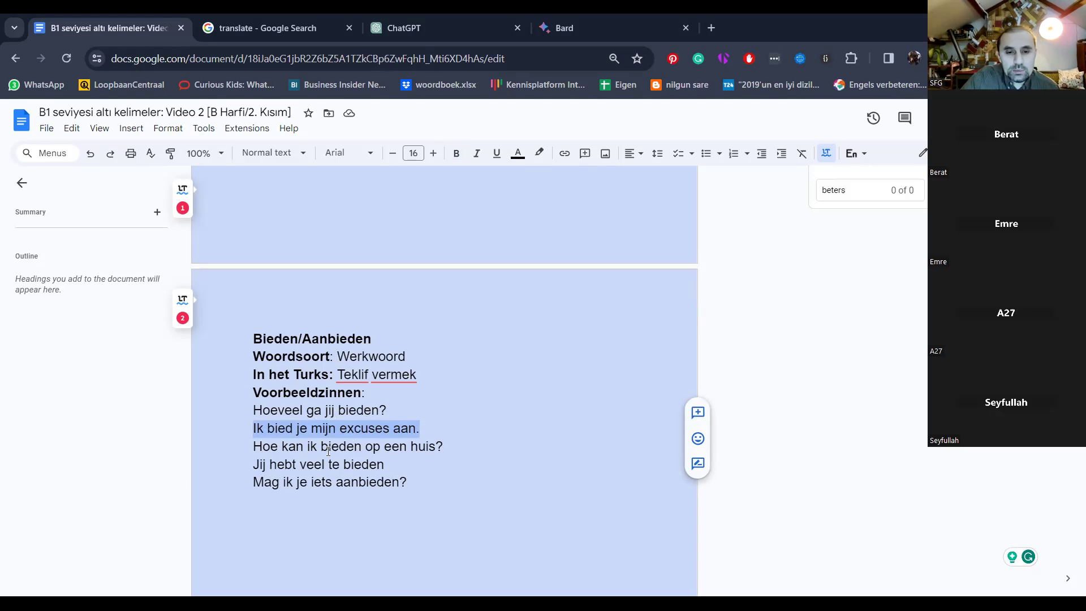
pyautogui.moveTo(322, 450); pyautogui.dragTo(356, 447)
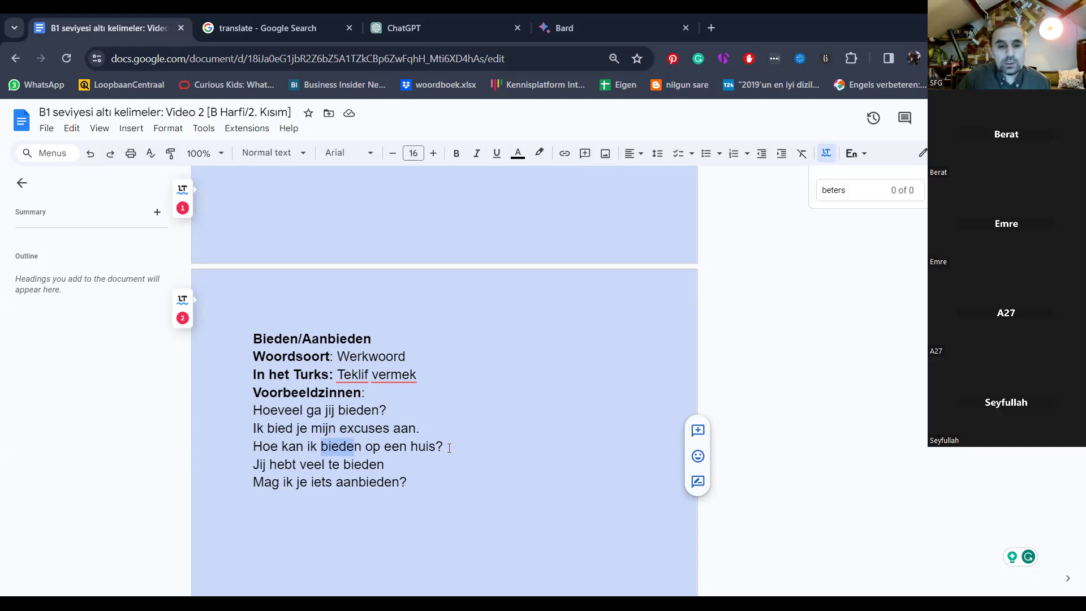
pyautogui.click(394, 466)
pyautogui.write('.')
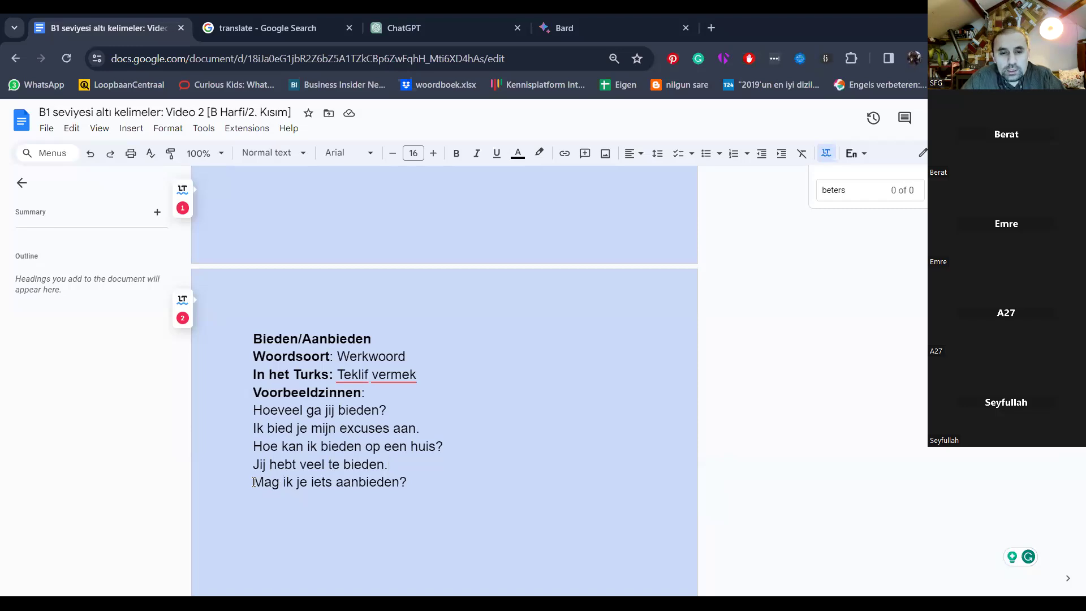
# Step: Copy the last Bieden/Aanbieden example sentence and ask ChatGPT "Wat betekent Mag ik je iets aanbieden?"
pyautogui.moveTo(253, 482); pyautogui.dragTo(410, 486)
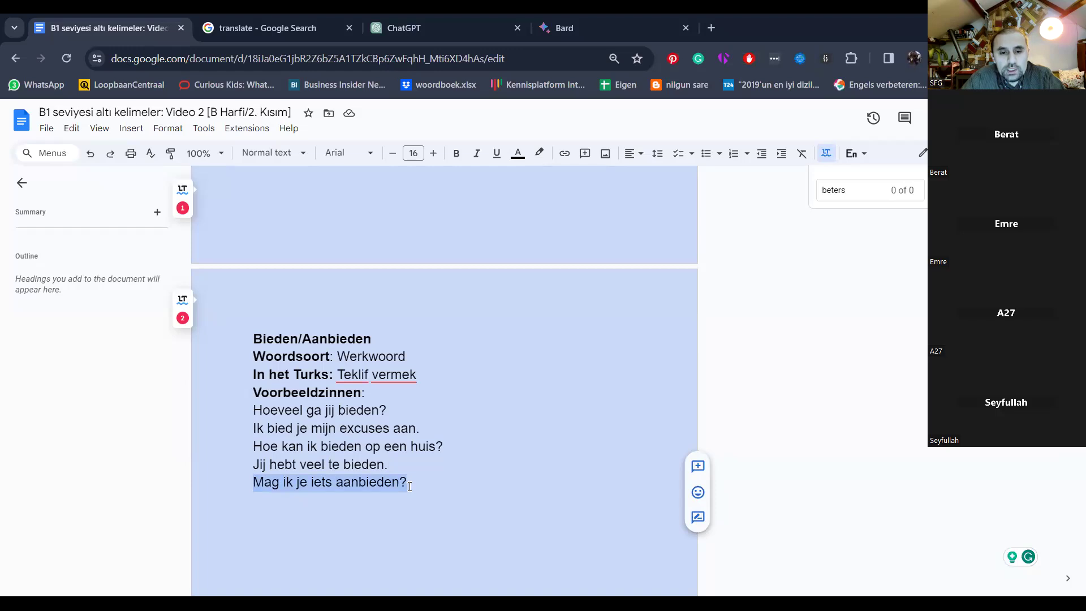
pyautogui.click(402, 497)
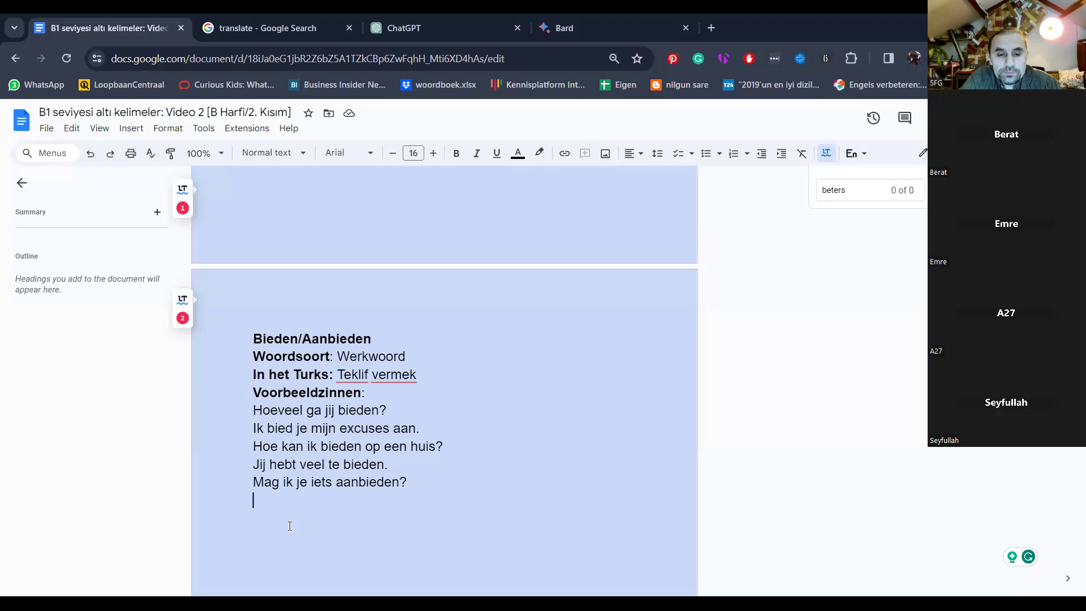
pyautogui.press('Up')
pyautogui.hotkey('shift', 'Down')
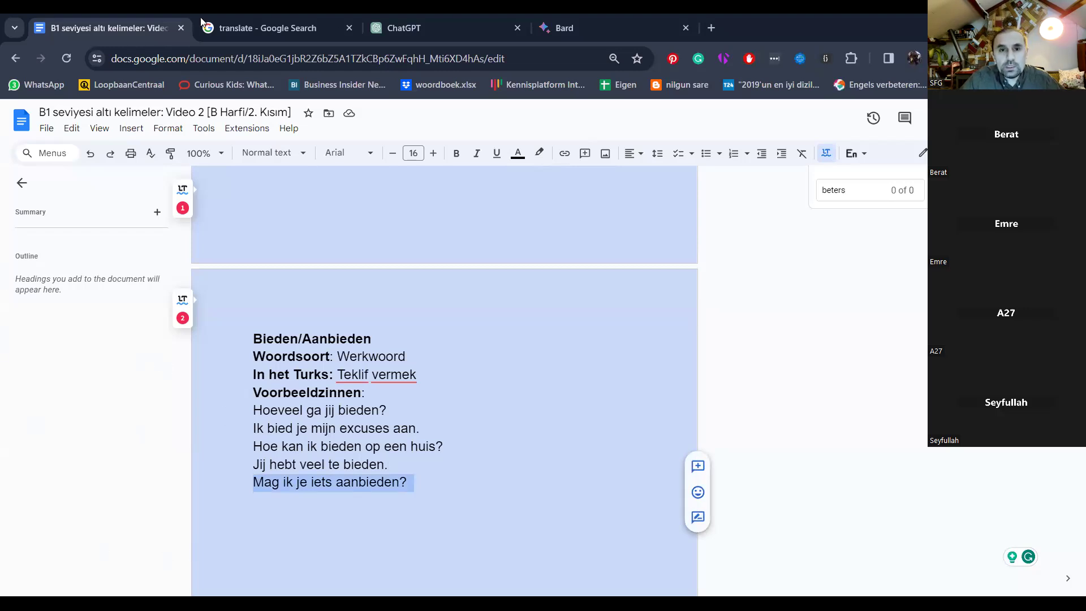
pyautogui.click(426, 27)
pyautogui.click(444, 554)
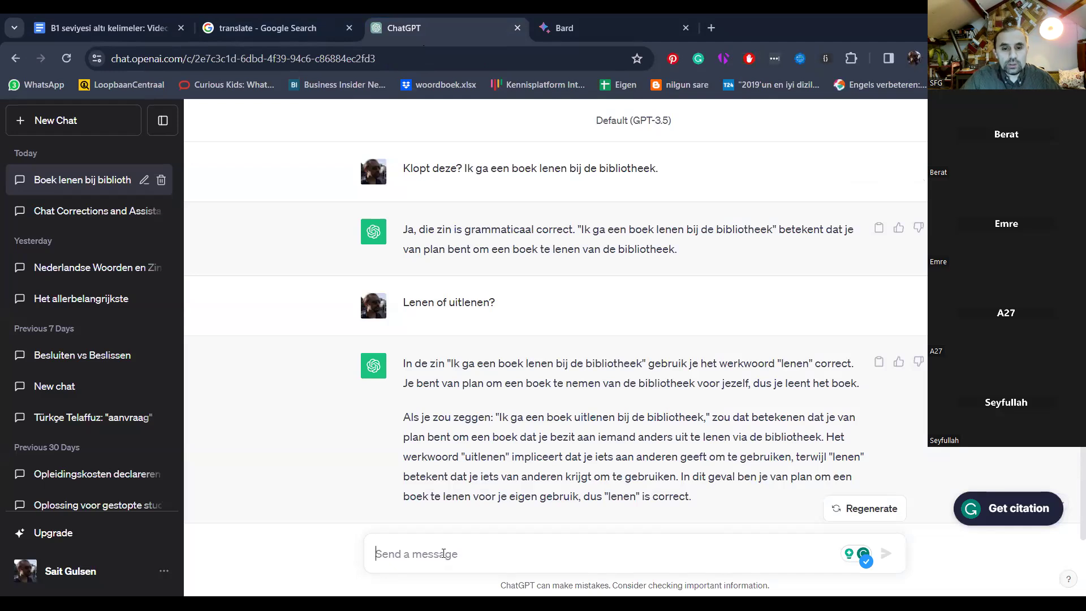
pyautogui.write('Wat betekent')
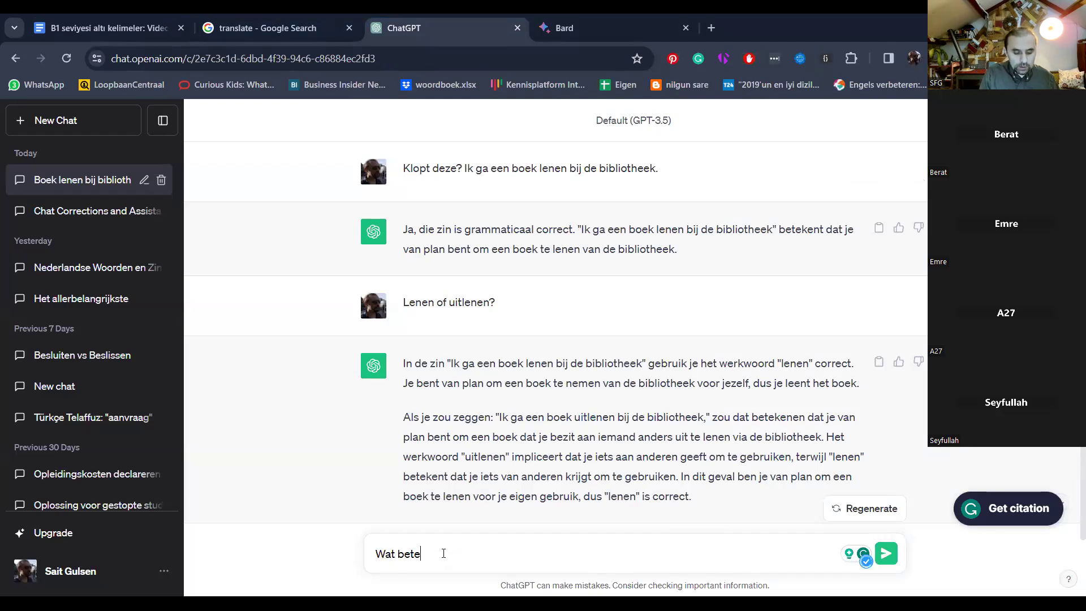
pyautogui.write('Mag ik je iets aanbieten?')
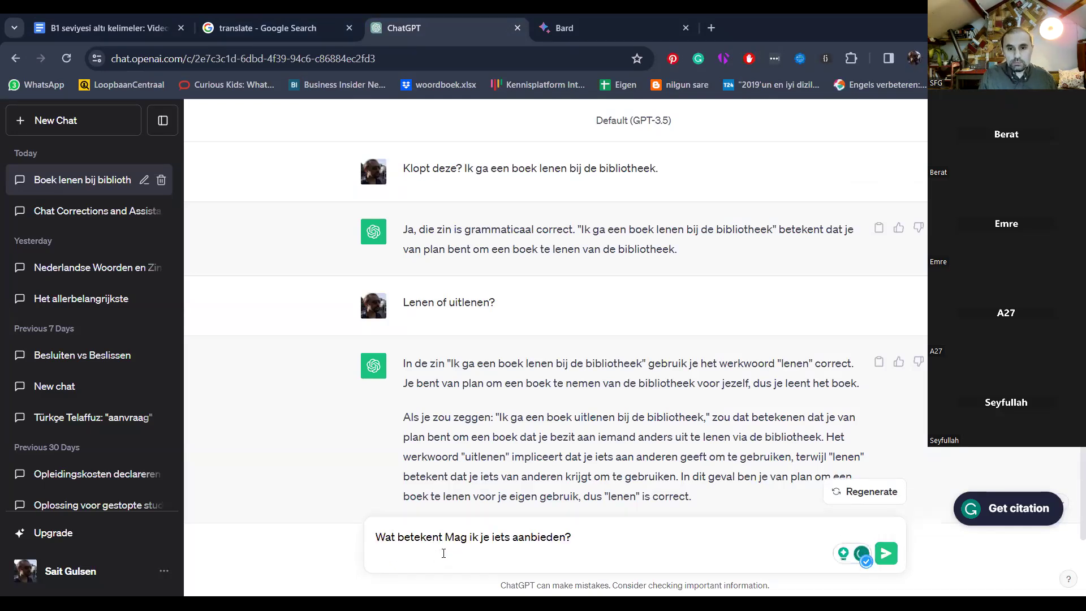
pyautogui.press('Return')
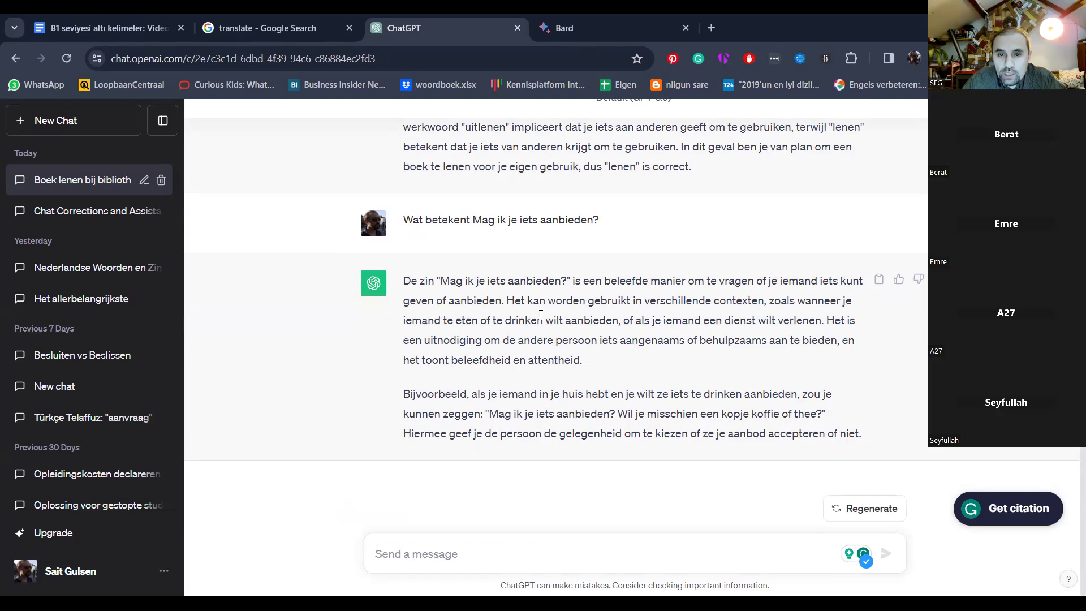
# Step: Read ChatGPT's explanation and copy its example question "Wil je misschien een kopje koffie of thee?" including the closing quotation mark
pyautogui.moveTo(758, 301); pyautogui.dragTo(634, 302)
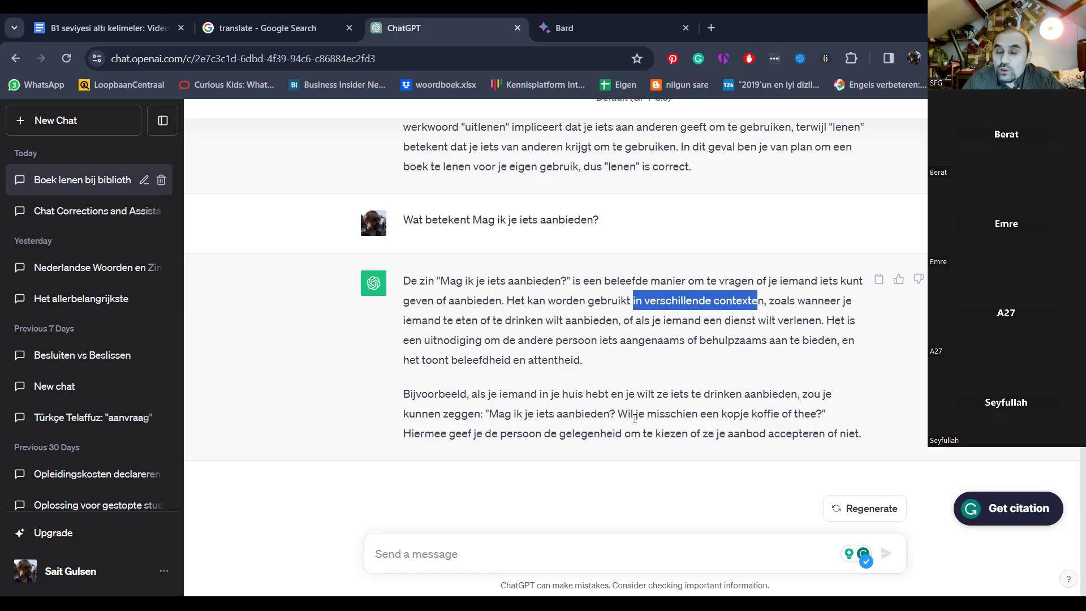
pyautogui.moveTo(615, 414); pyautogui.dragTo(825, 418)
pyautogui.hotkey('ctrl', 'c')
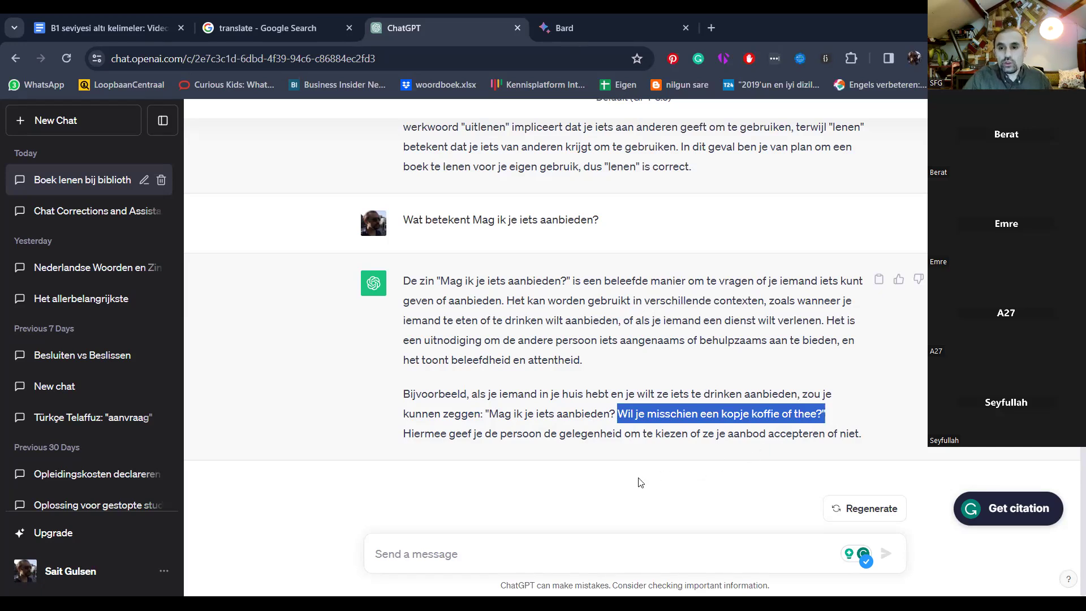
# Step: Send ChatGPT the follow-up question "Hoe kan ik deze vraag beantwoorden?"
pyautogui.click(534, 551)
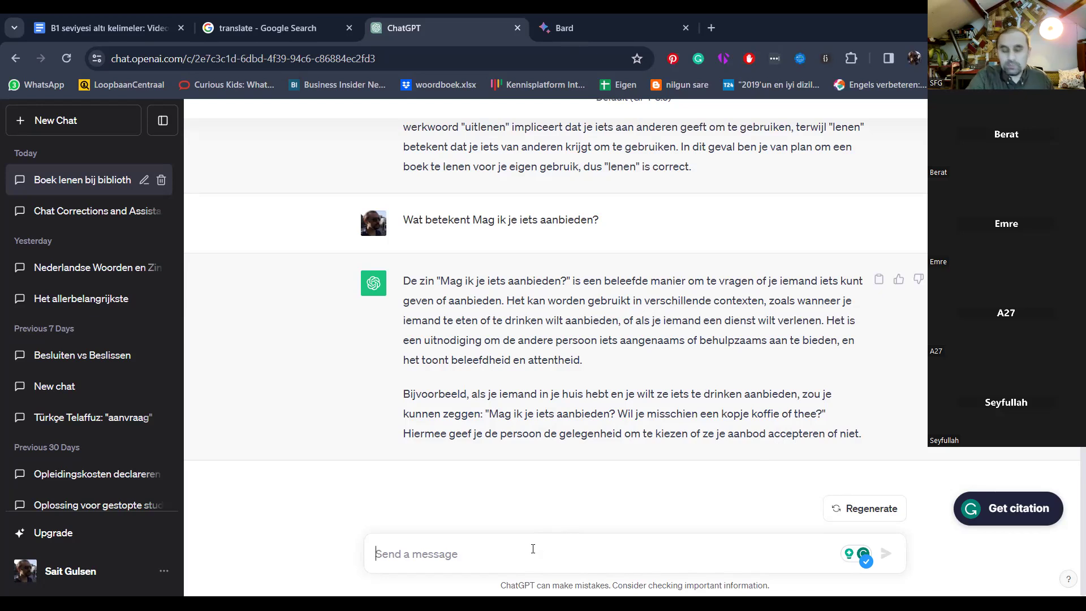
pyautogui.write('H')
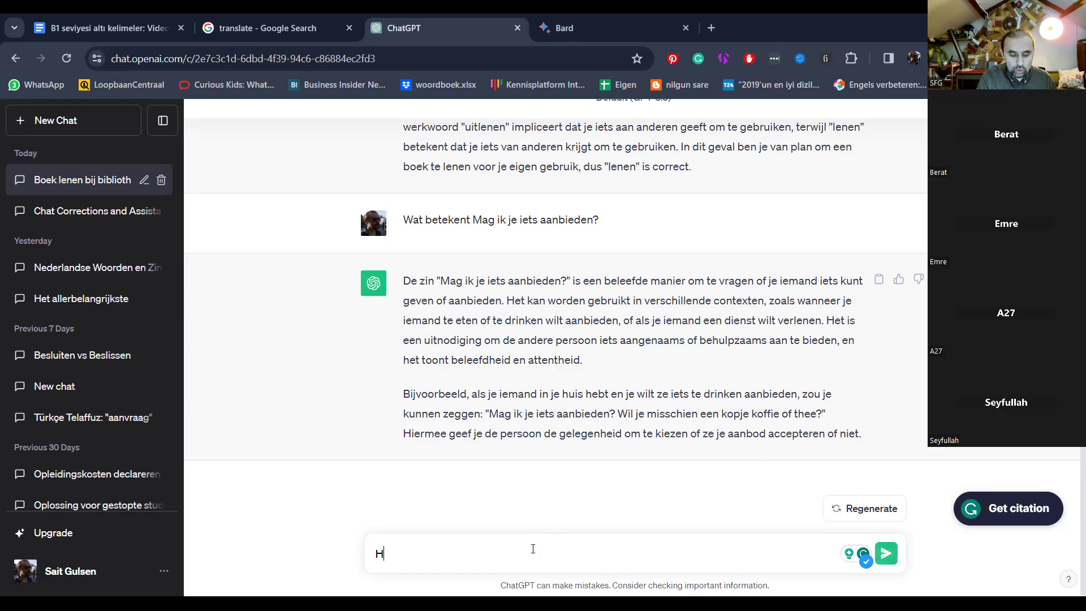
pyautogui.write('oe kan ik dez')
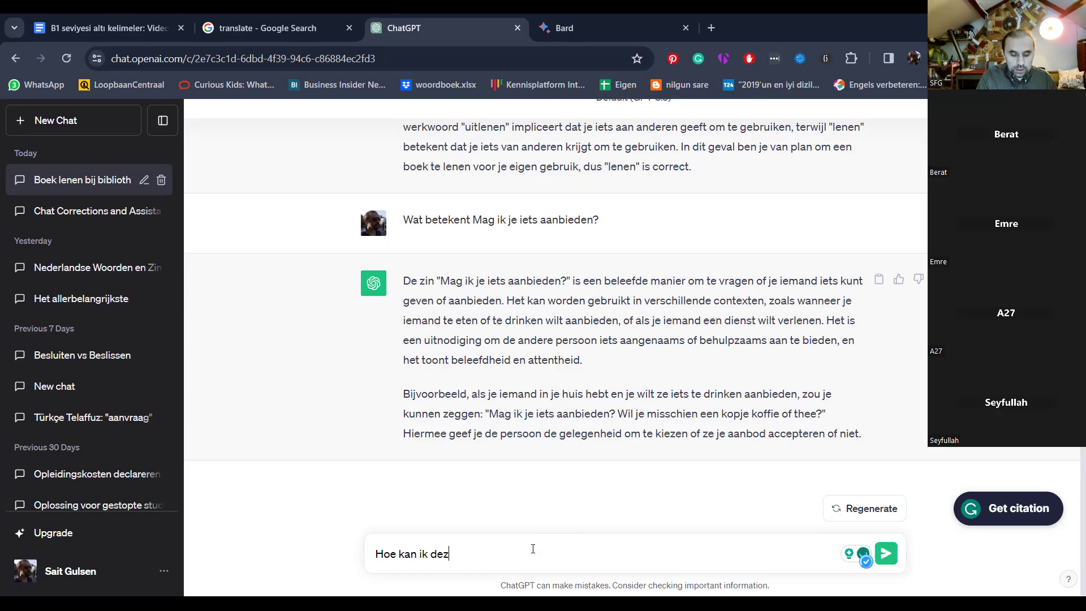
pyautogui.write('e vraag bean')
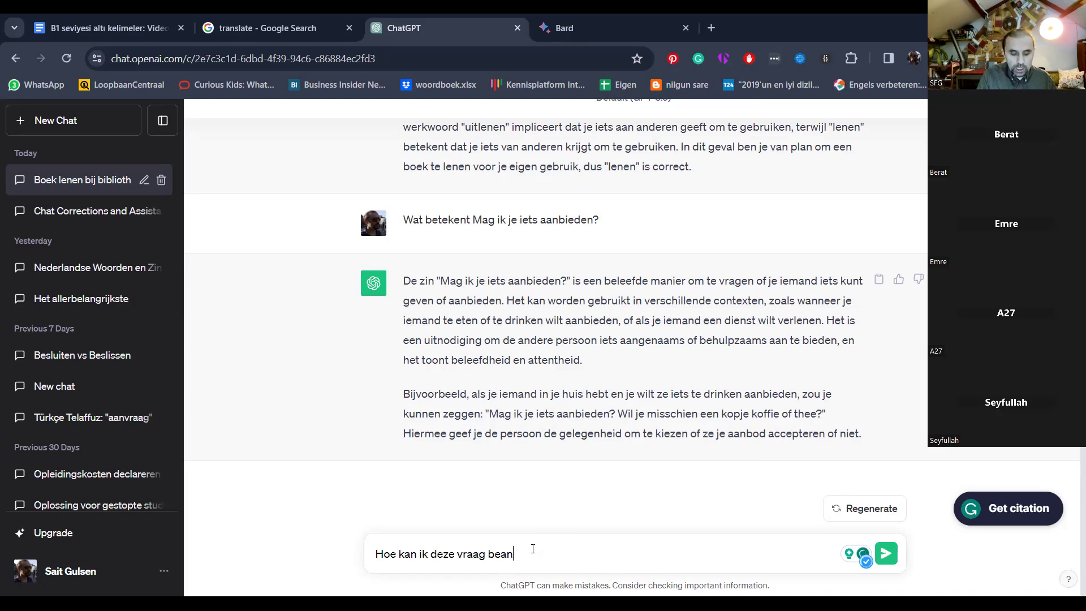
pyautogui.write('twoorden?')
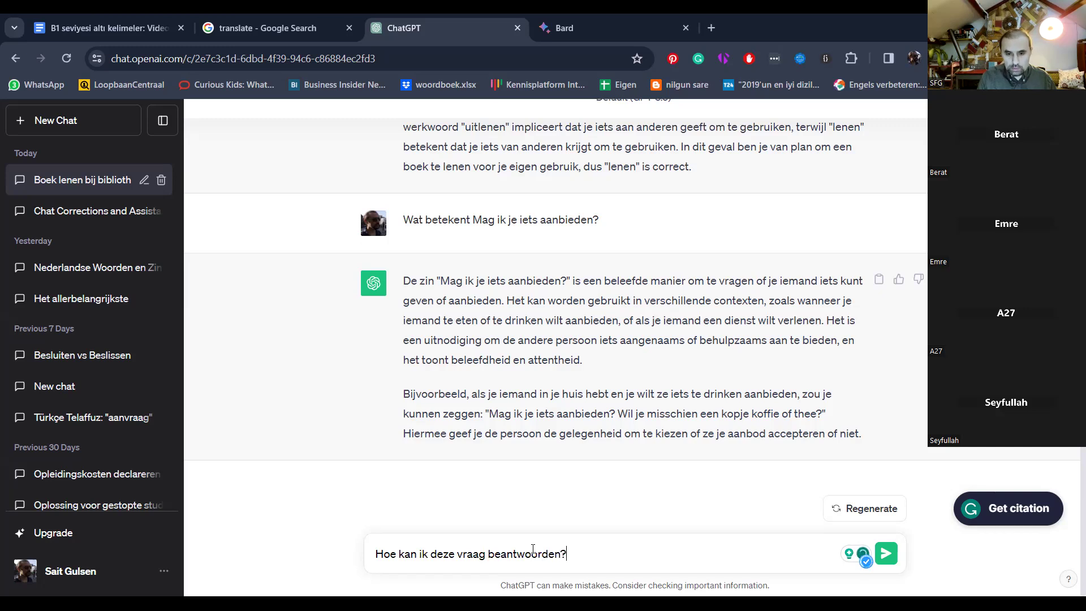
pyautogui.press('Return')
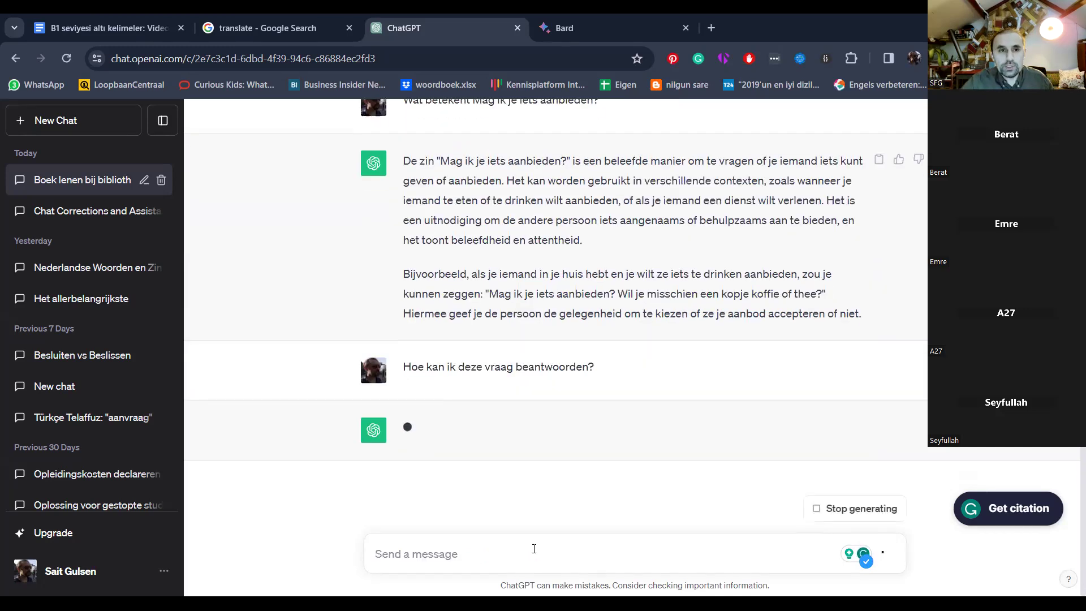
# Step: Switch back to the word list in Google Docs and paste the copied coffee-or-tea question after "Mag ik je iets aanbieden?"
pyautogui.click(42, 36)
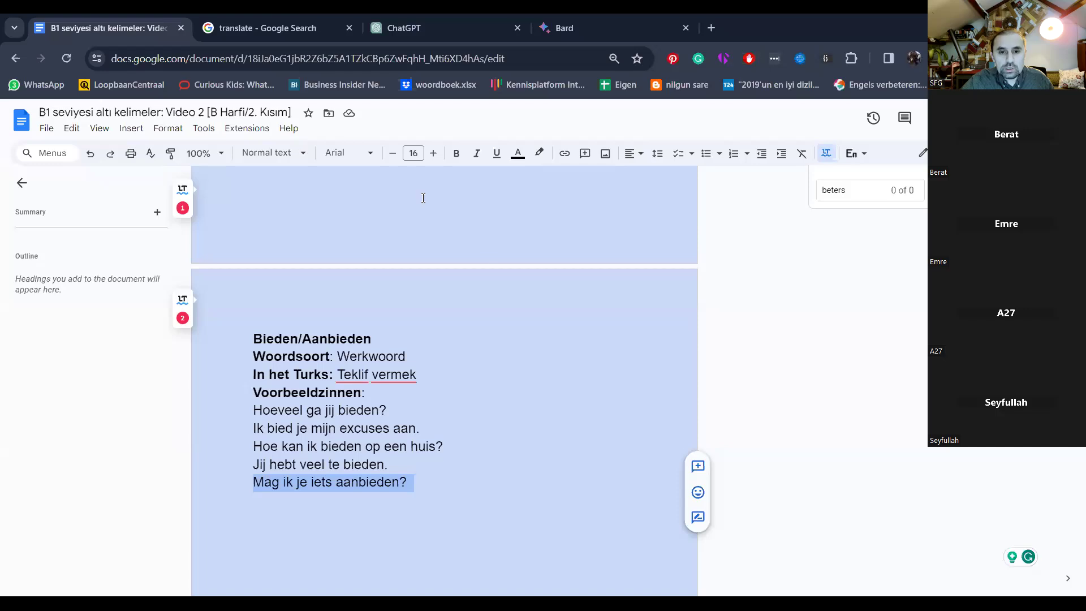
pyautogui.click(433, 477)
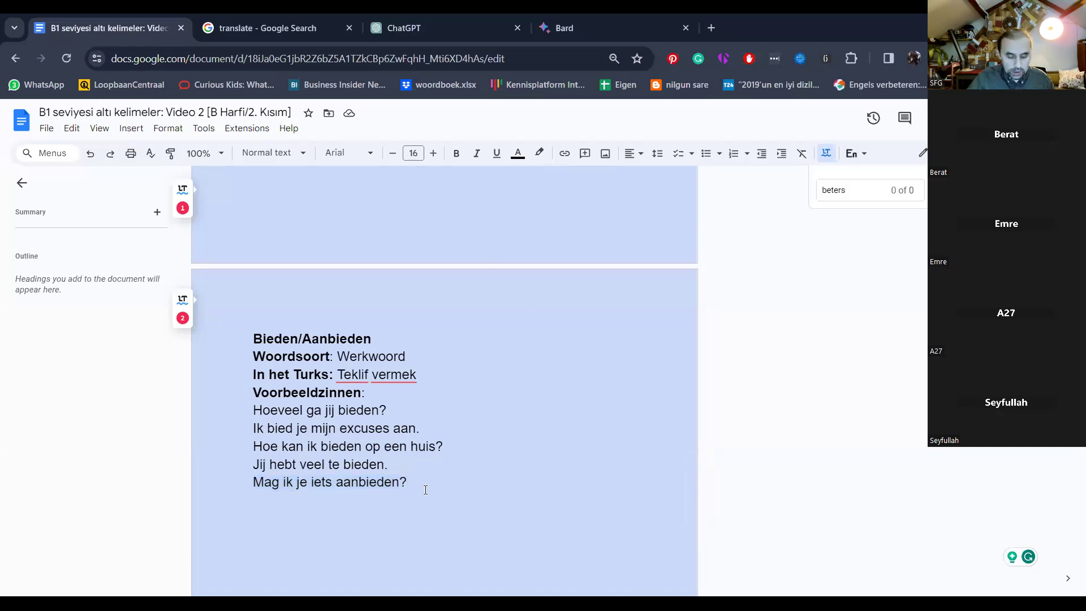
pyautogui.hotkey('ctrl', 'v')
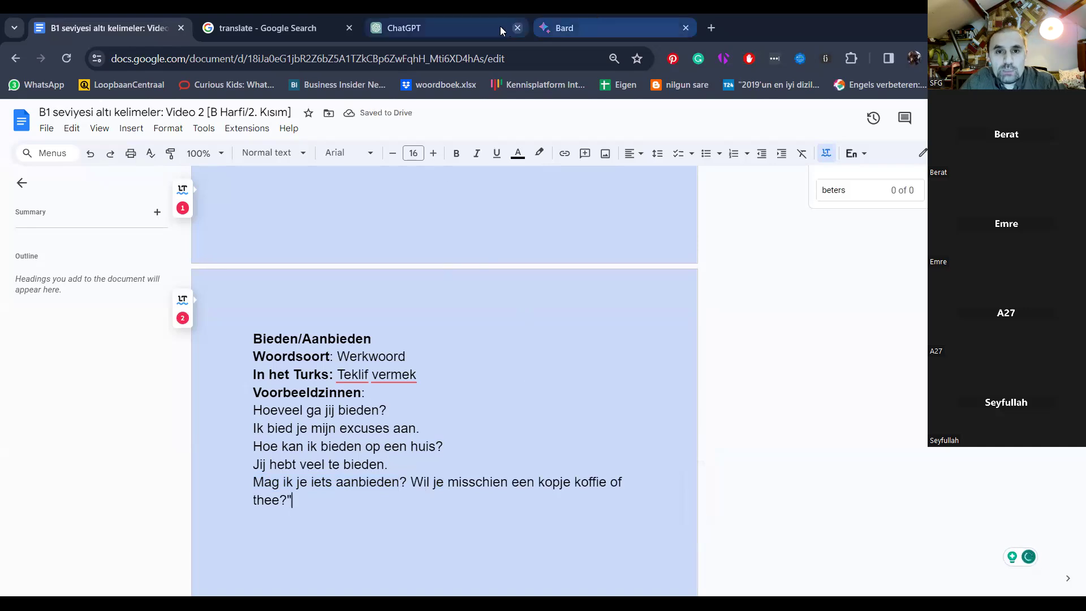
# Step: Look over ChatGPT's suggested replies, and in the Google Docs word list delete the blank line above the Bij heading
pyautogui.click(396, 27)
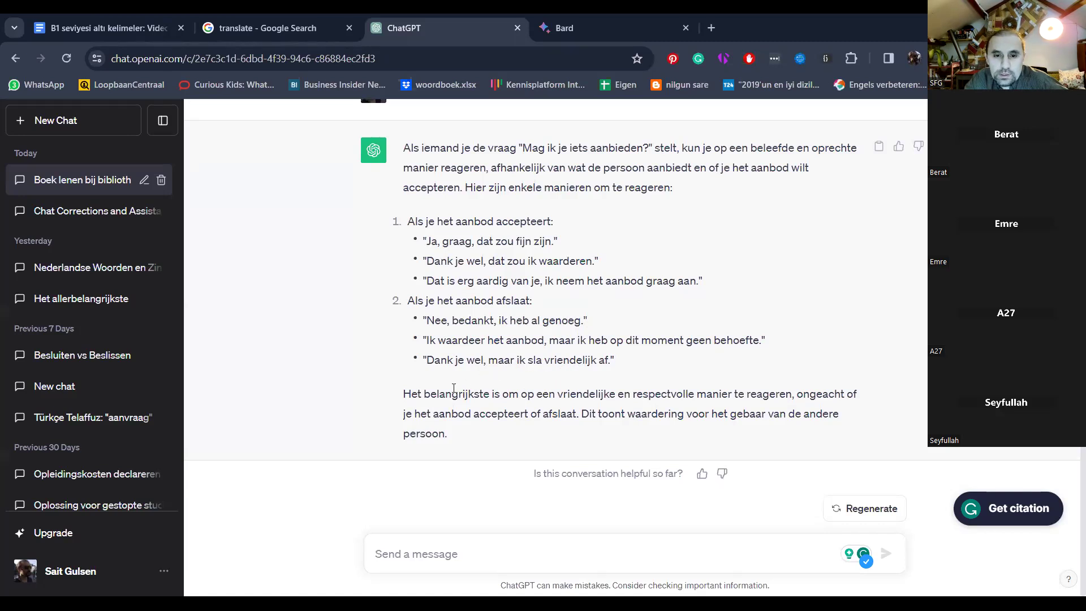
pyautogui.click(103, 24)
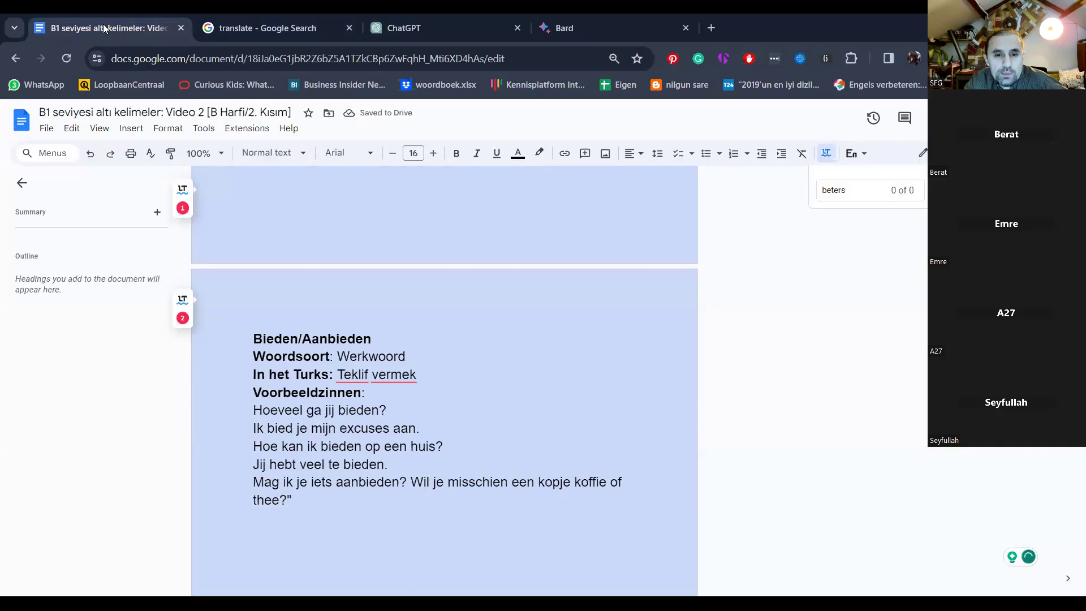
pyautogui.scroll(2, 311, 340)
pyautogui.scroll(-2, 311, 340)
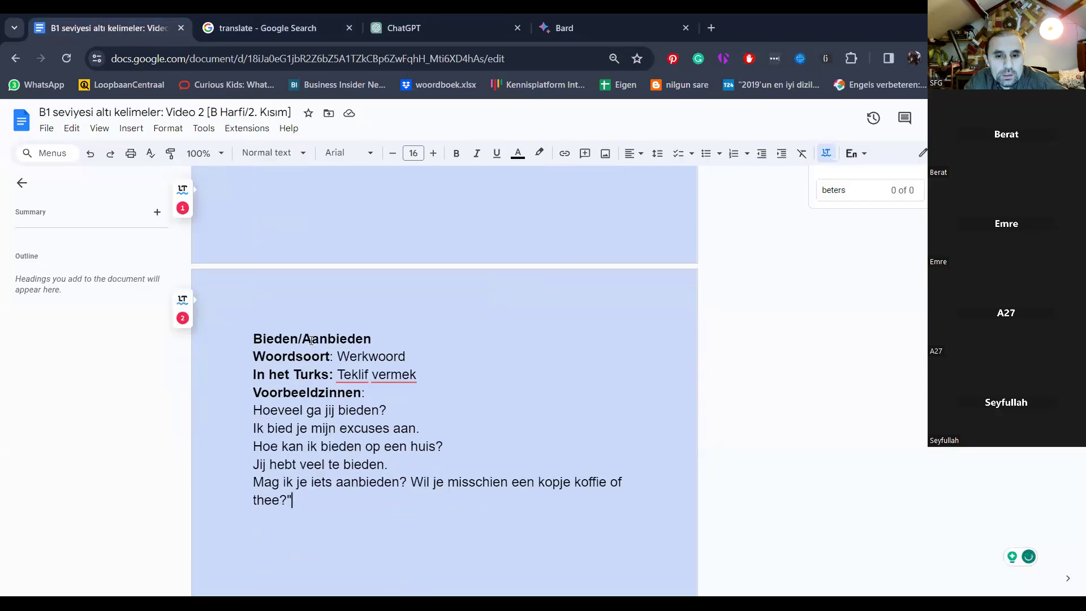
pyautogui.scroll(-6, 311, 340)
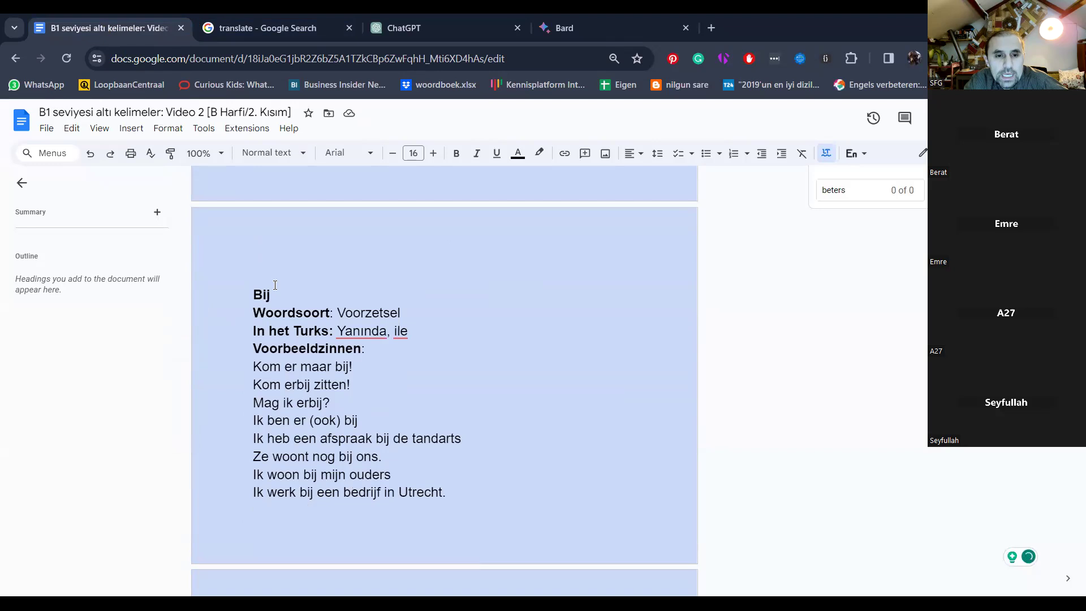
pyautogui.click(257, 276)
pyautogui.press('Delete')
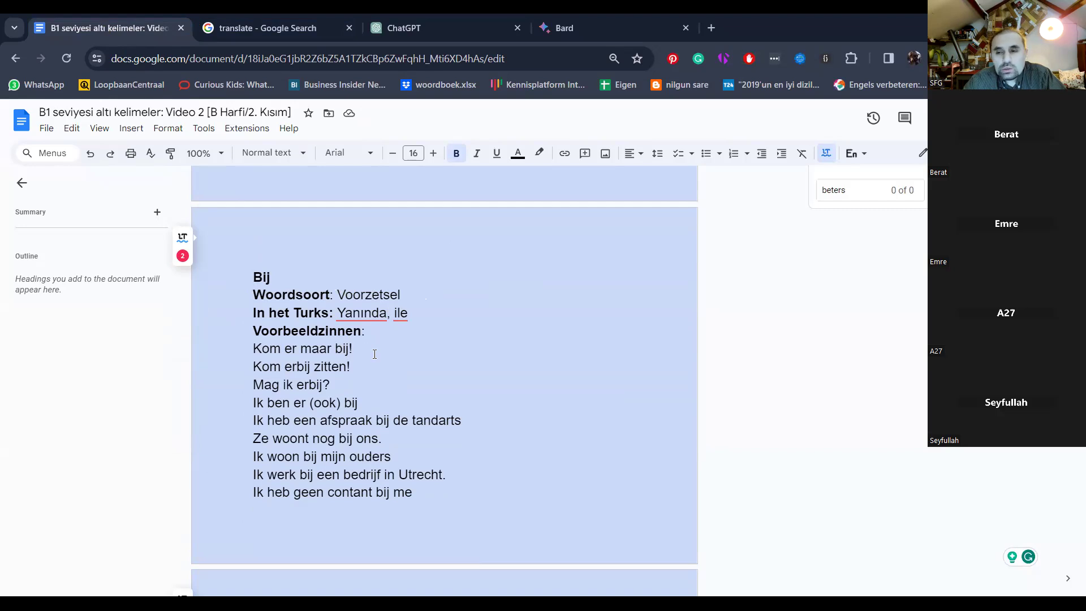
# Step: Review the Bij and Bijbaantje entries, examining the example sentences "Ik ben er (ook) bij" and "Ik heb een afspraak bij de tandarts"
pyautogui.scroll(-1, 375, 354)
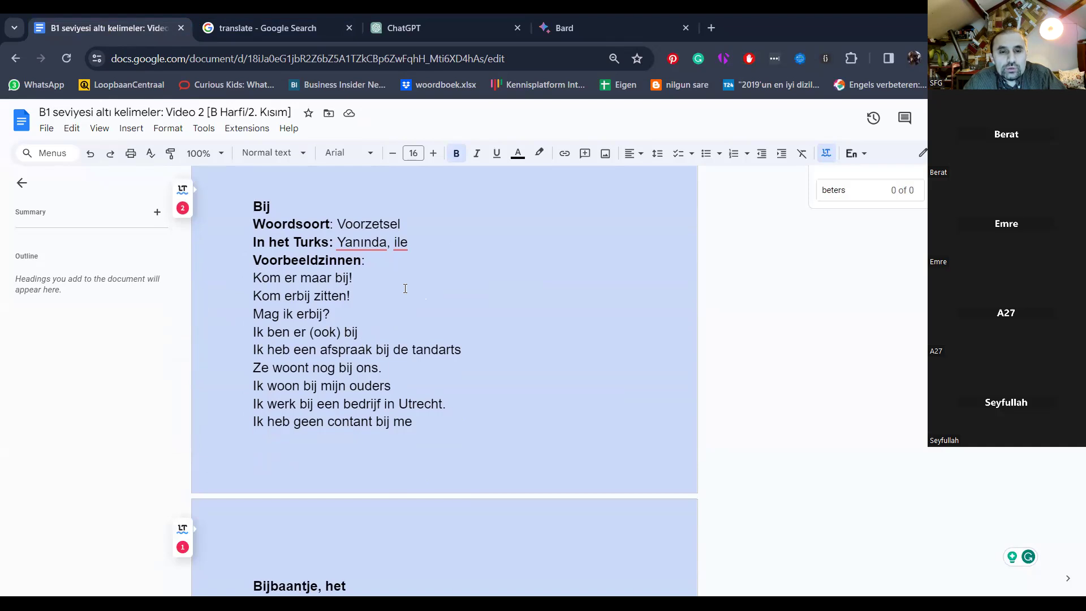
pyautogui.scroll(-6, 405, 288)
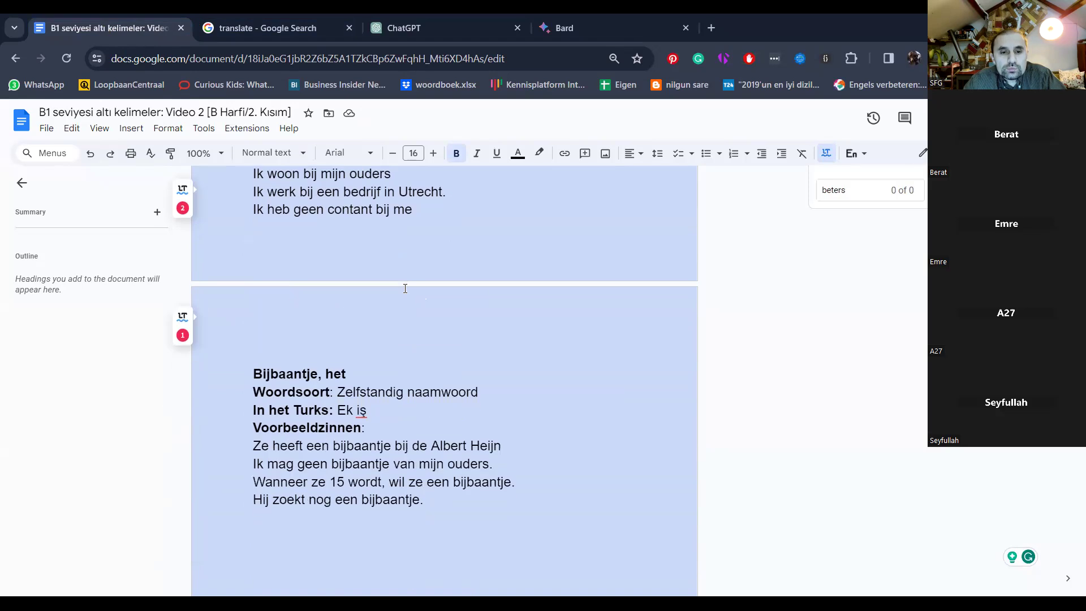
pyautogui.scroll(4, 405, 289)
pyautogui.scroll(2, 405, 289)
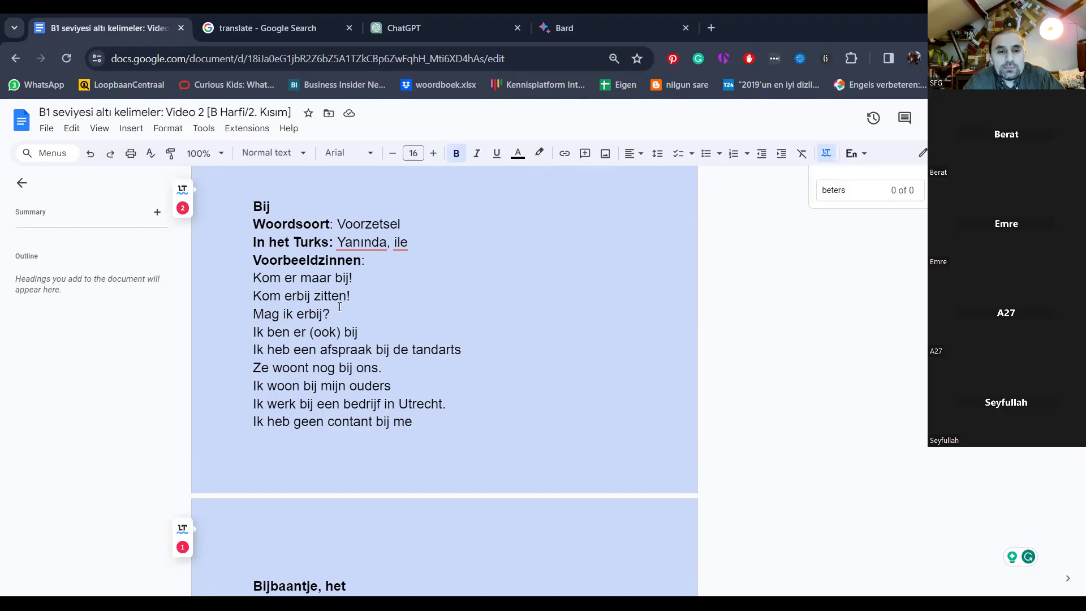
pyautogui.click(258, 333)
pyautogui.moveTo(253, 333)
pyautogui.mouseDown()
pyautogui.moveTo(358, 333)
pyautogui.moveTo(234, 335)
pyautogui.mouseUp()
pyautogui.click(358, 333)
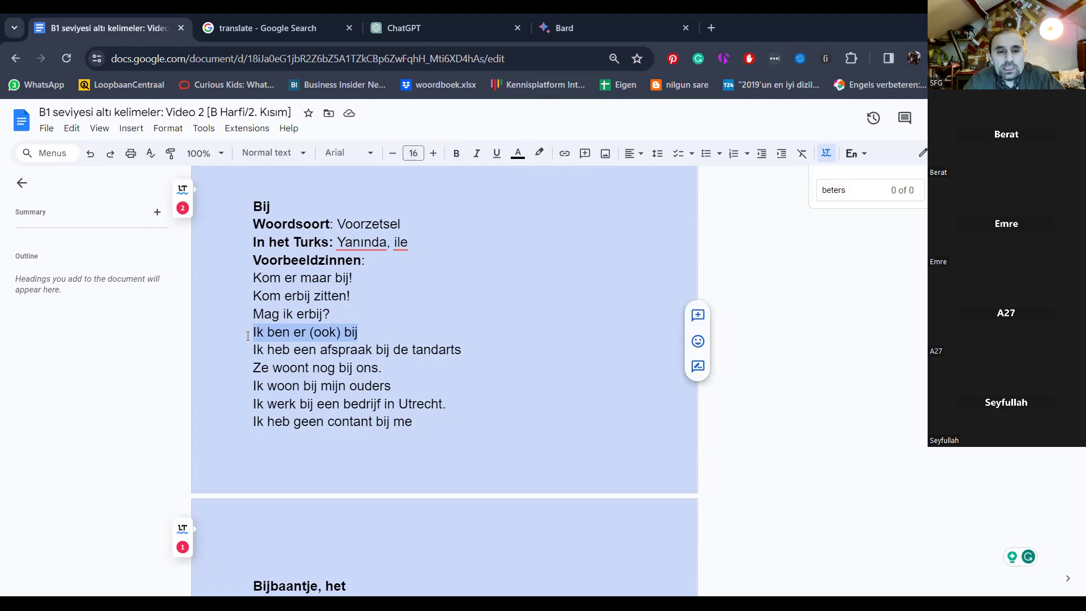
pyautogui.click(424, 351)
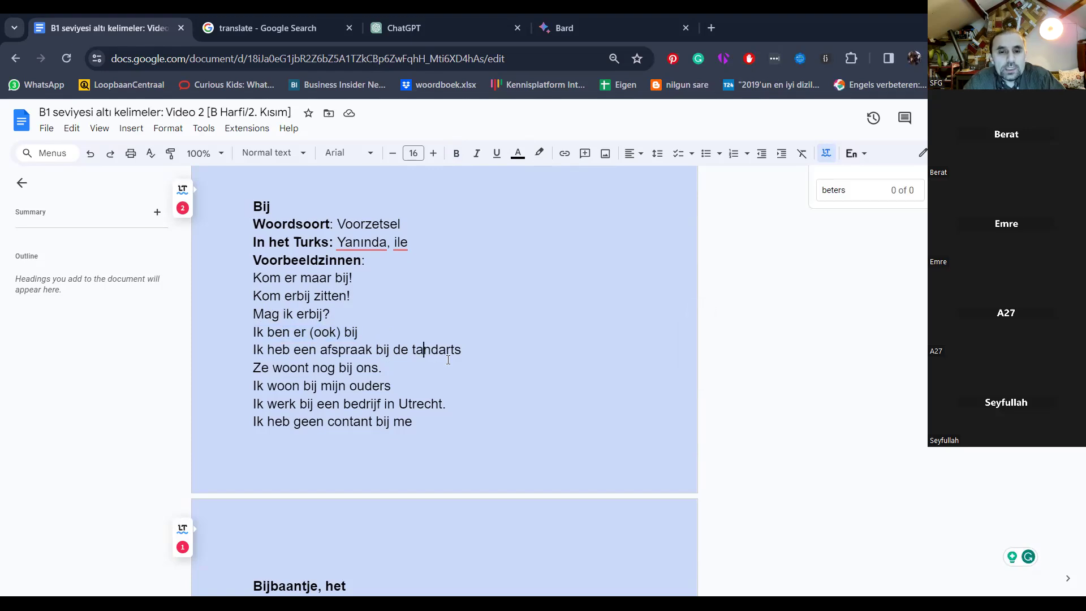